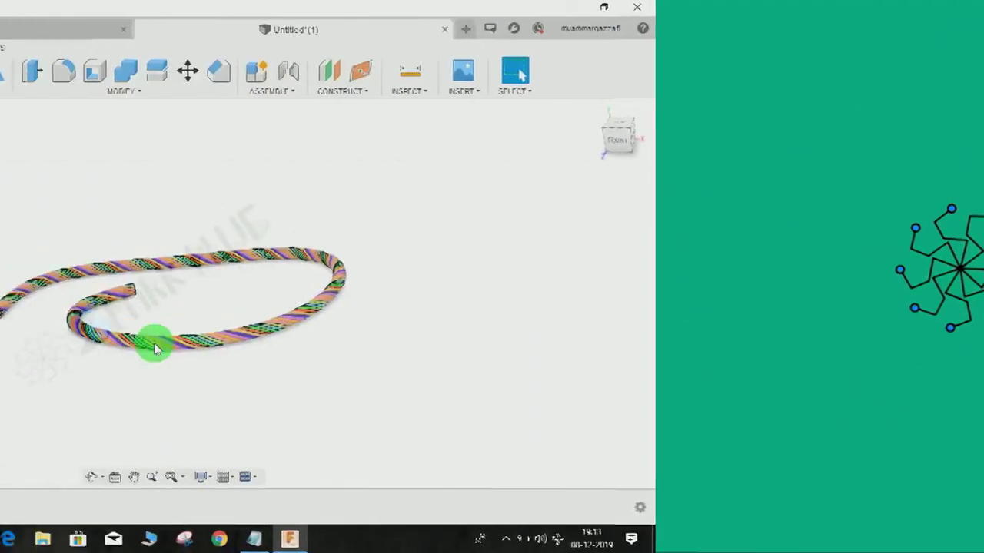
Examine the finished multicolour twisted rope, including its nine-strand end section, and briefly compare it with the other open design.
scroll(319, 311, up, 6)
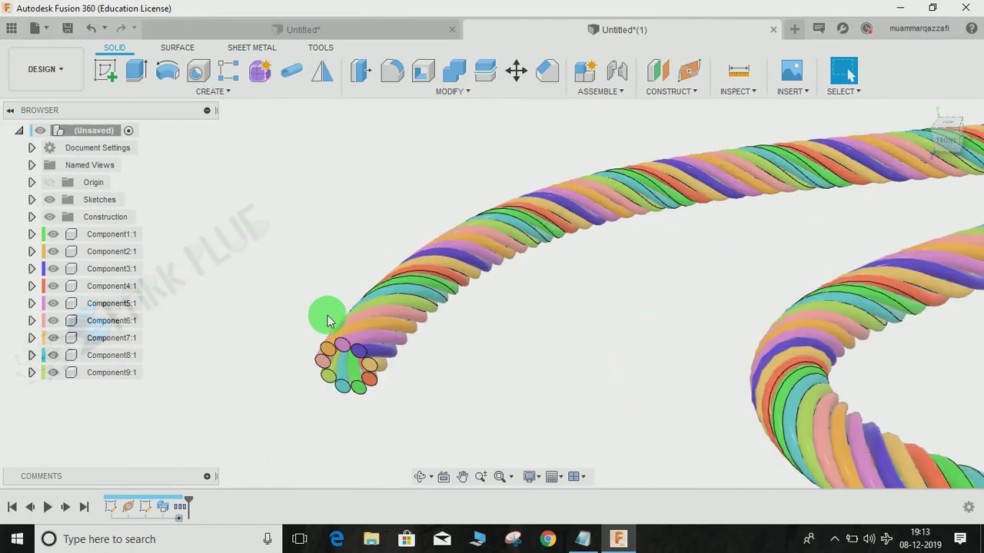
scroll(327, 321, up, 2)
middle_drag(495, 360, 451, 362)
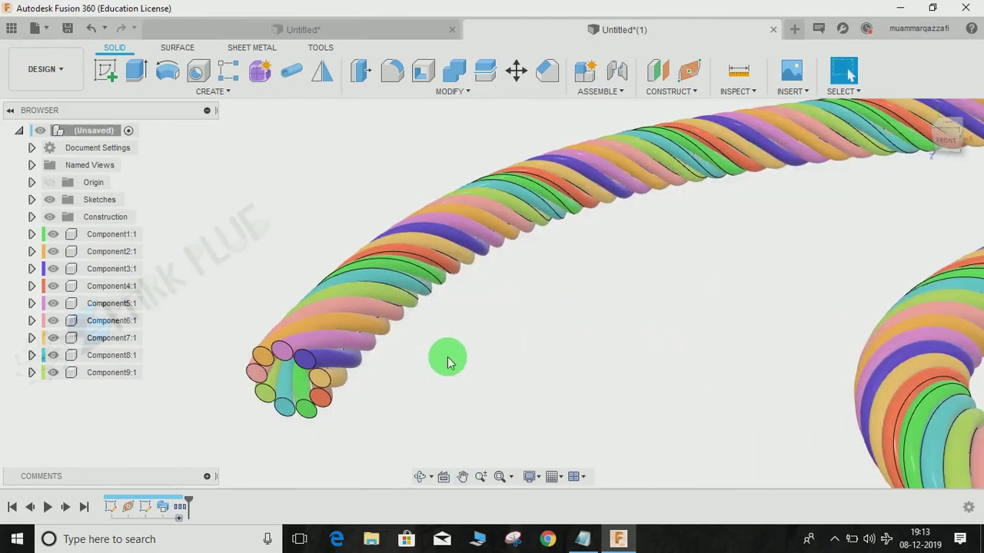
shift+middle_drag(619, 382, 591, 346)
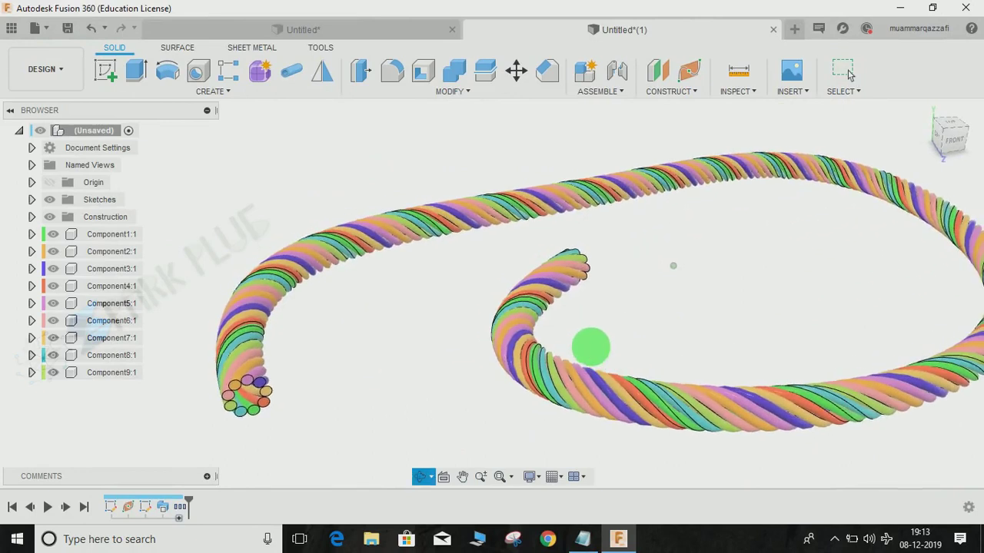
scroll(272, 422, up, 2)
middle_drag(234, 355, 330, 330)
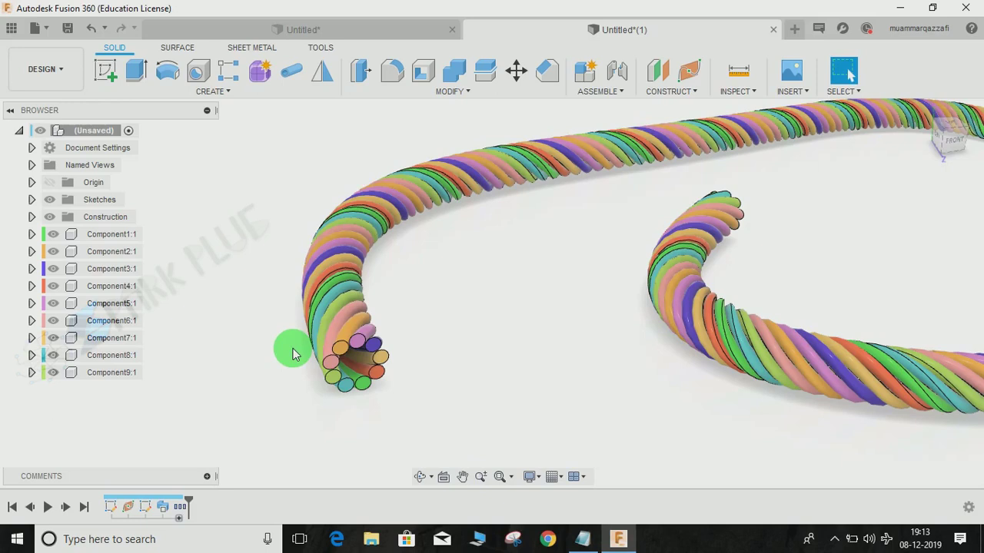
scroll(292, 353, up, 3)
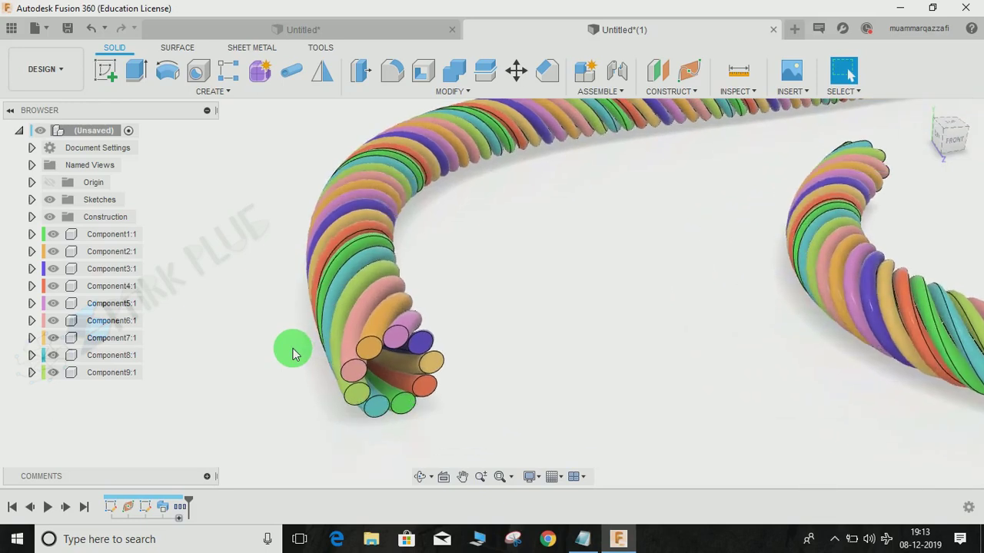
click(345, 28)
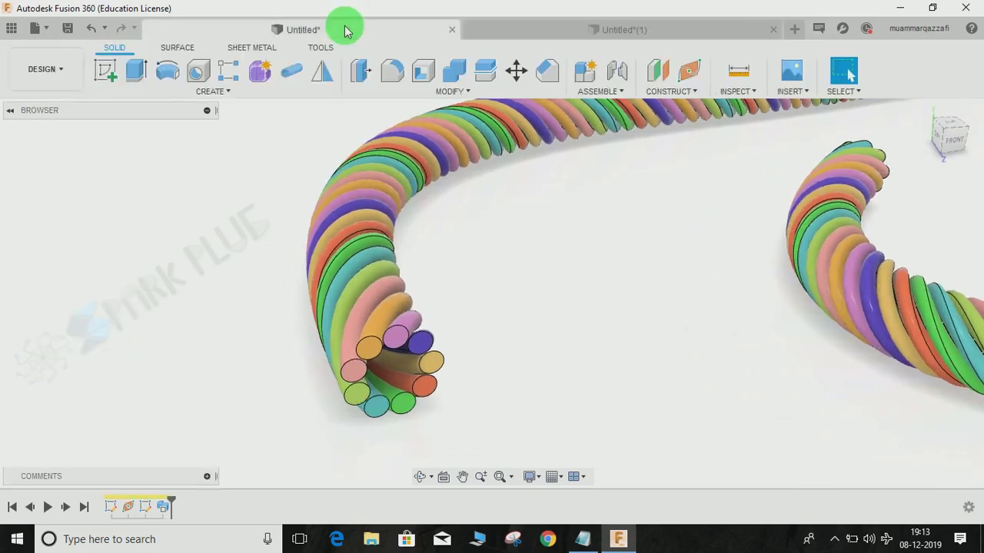
shift+middle_drag(459, 355, 584, 123)
click(617, 26)
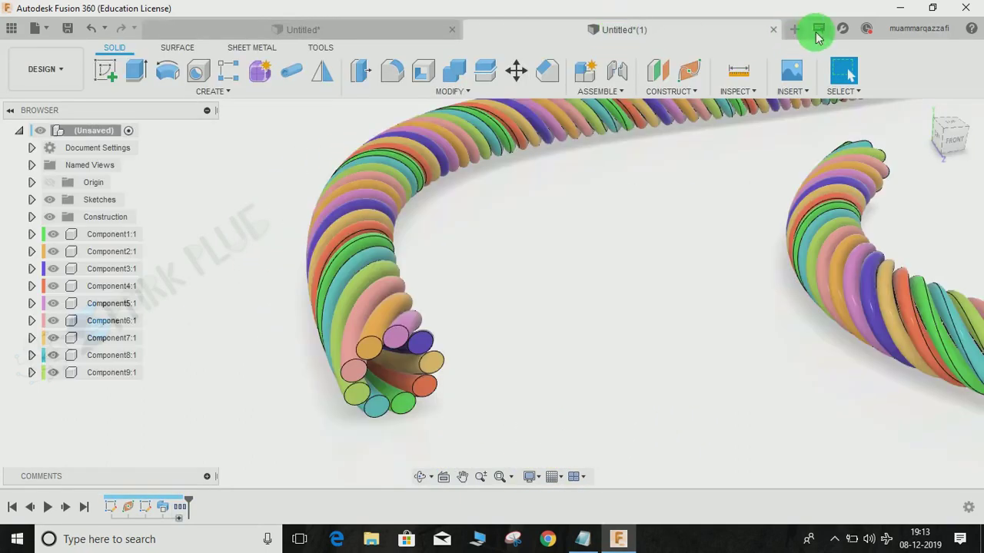
click(382, 396)
click(300, 353)
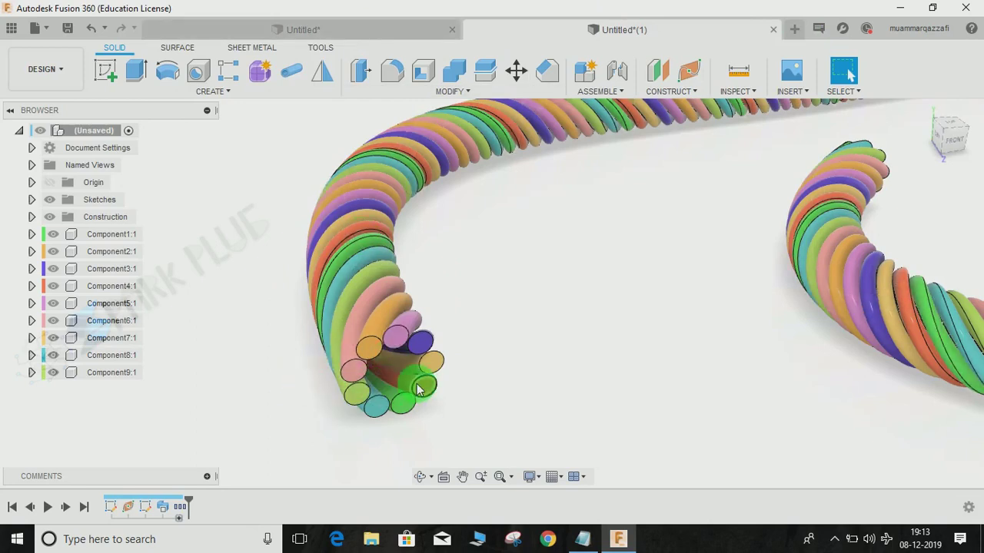
shift+middle_drag(352, 347, 330, 345)
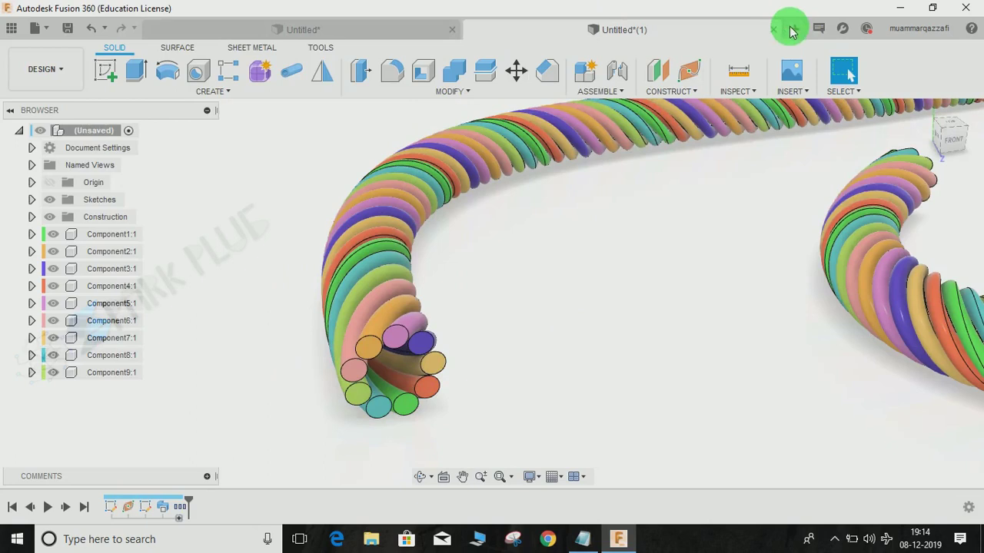
In a new design, sketch an arched three-point fit point spline on the horizontal origin plane and finish the sketch.
click(793, 29)
click(103, 67)
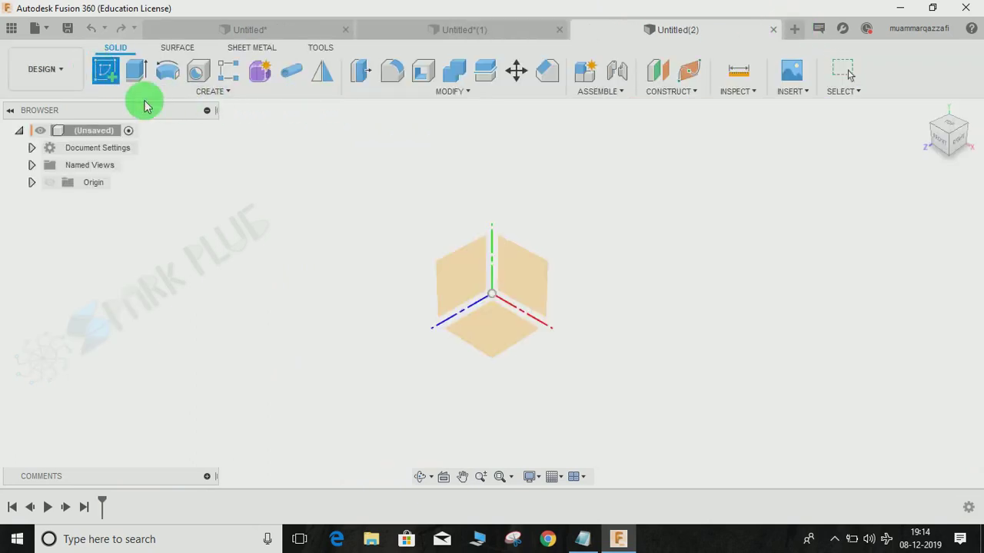
click(487, 325)
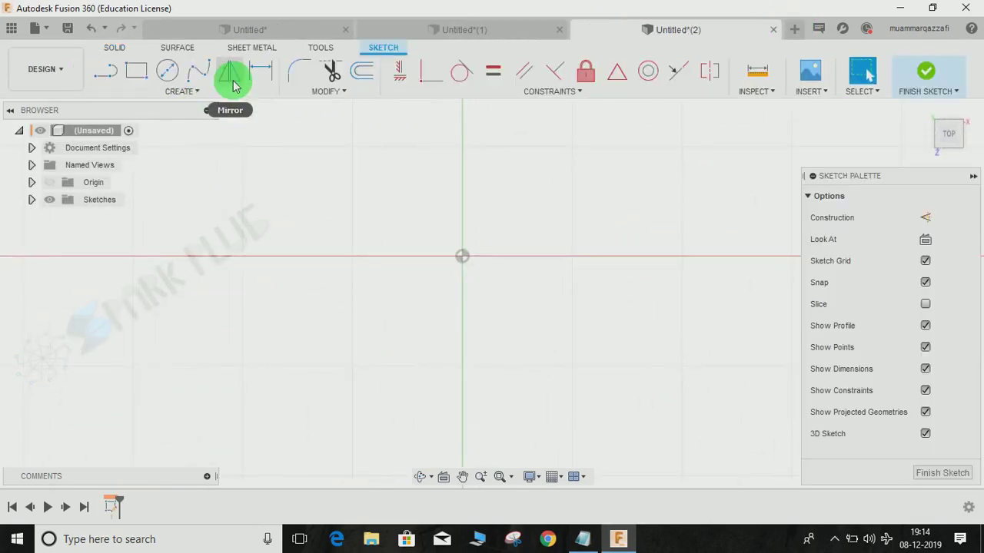
click(197, 70)
click(180, 363)
click(348, 168)
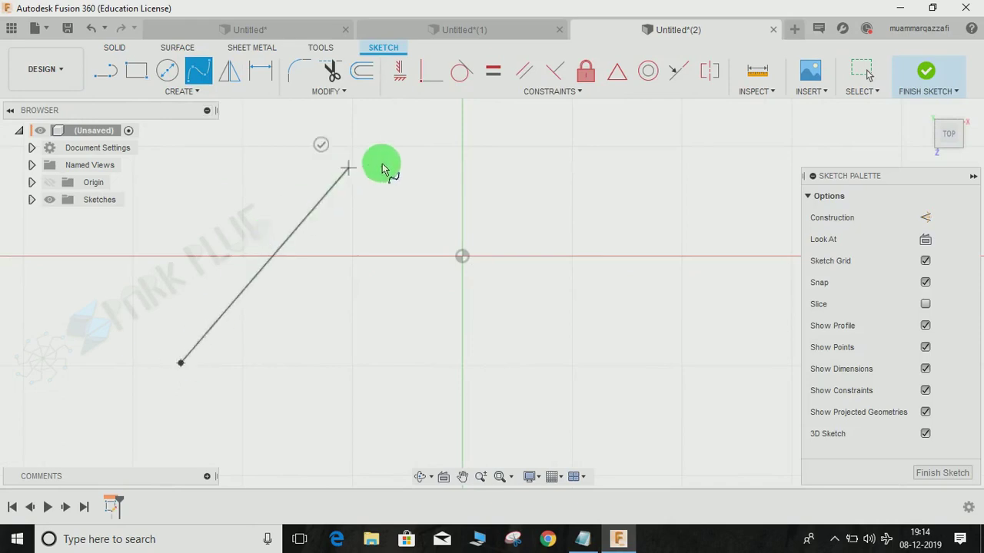
click(751, 224)
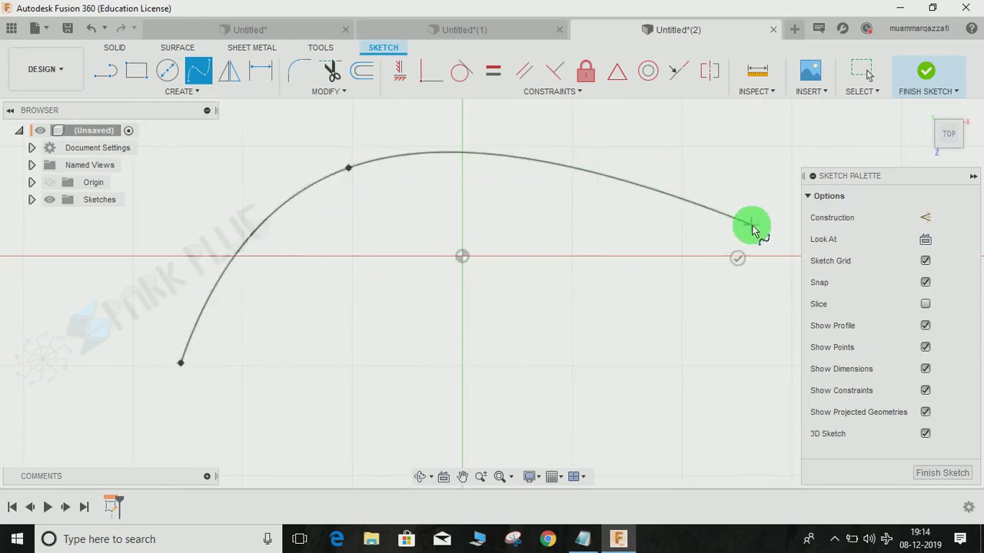
click(926, 74)
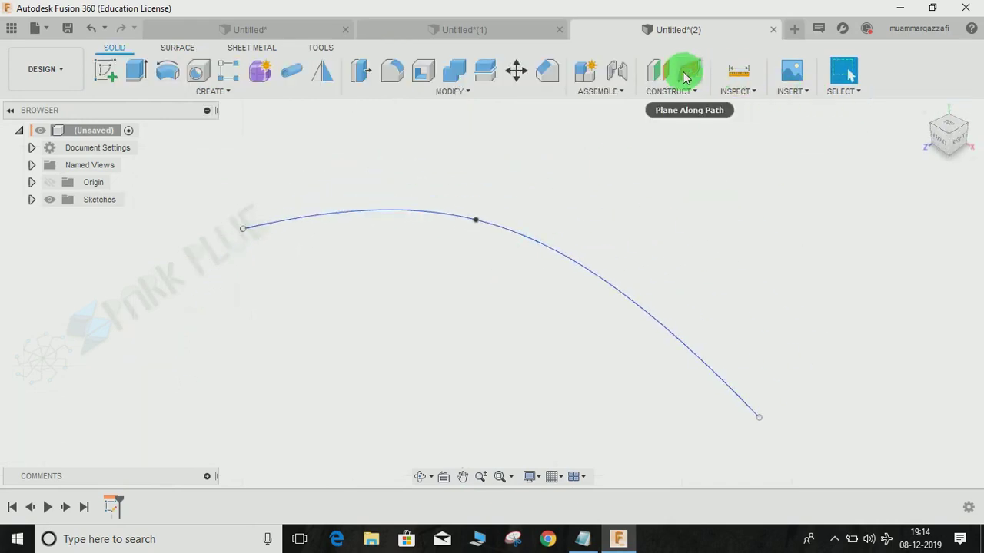
Create a construction plane along the spline path, positioned at the spline's start point.
click(688, 72)
click(354, 214)
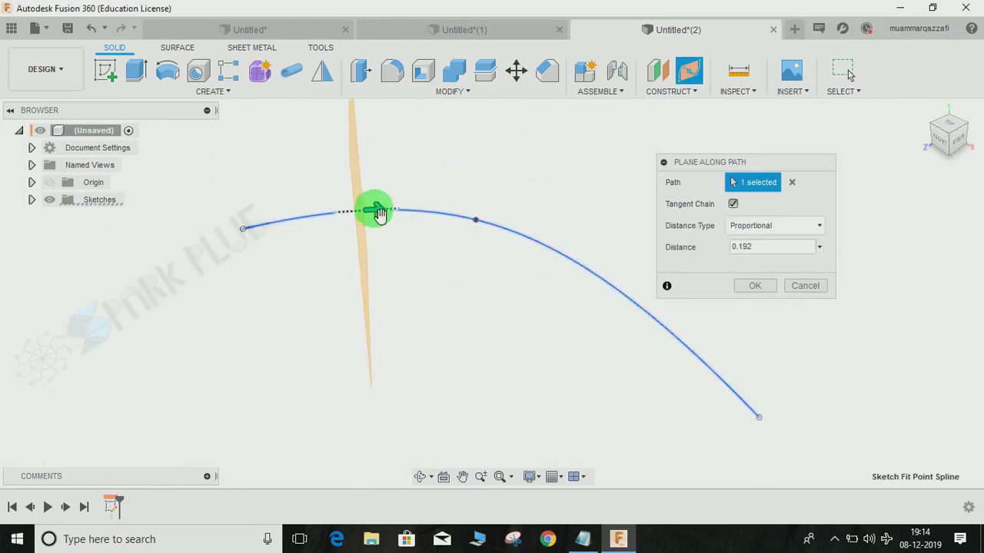
drag(377, 211, 213, 244)
click(762, 289)
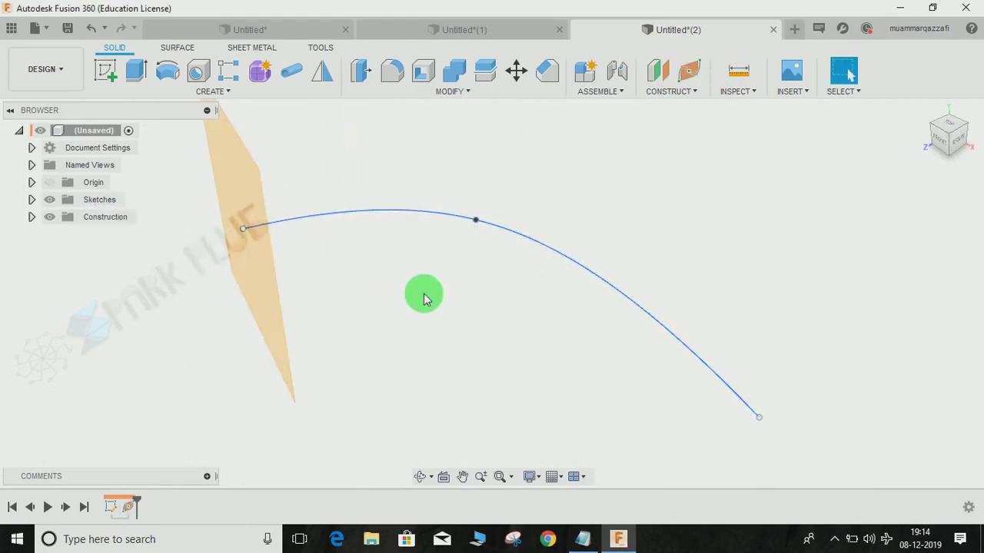
Sketch a small center rectangle on the new plane, centred on the spline's start point, and finish the sketch.
middle_drag(430, 286, 556, 327)
click(106, 71)
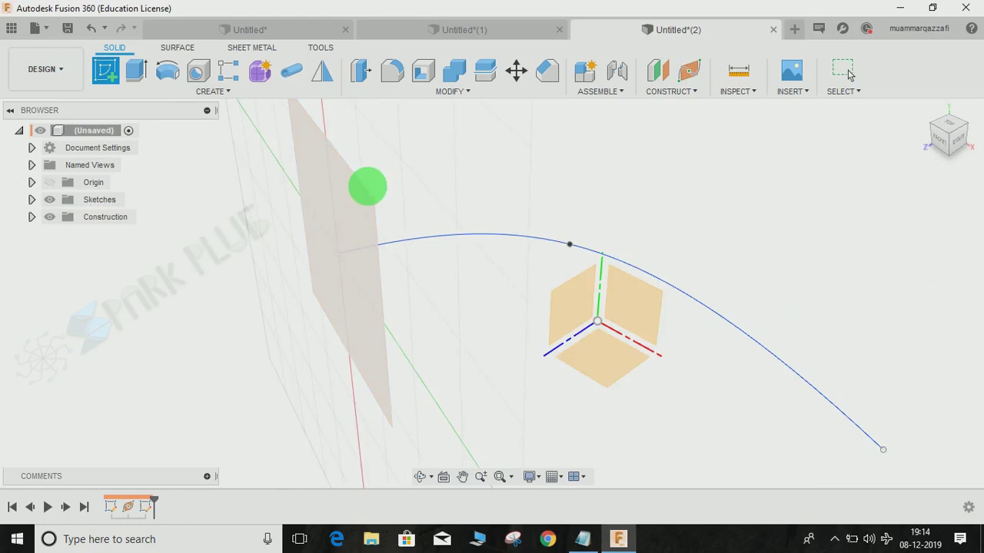
click(365, 190)
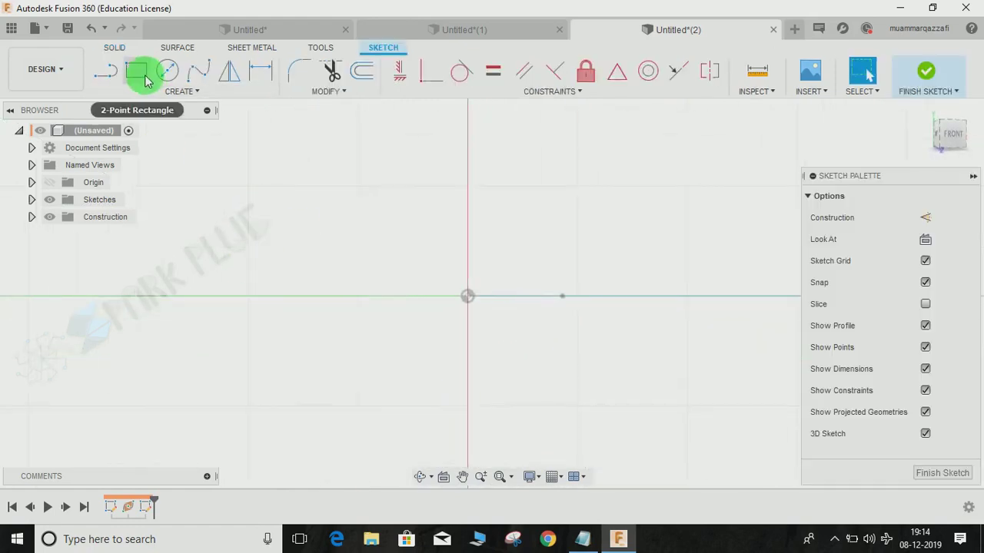
click(146, 77)
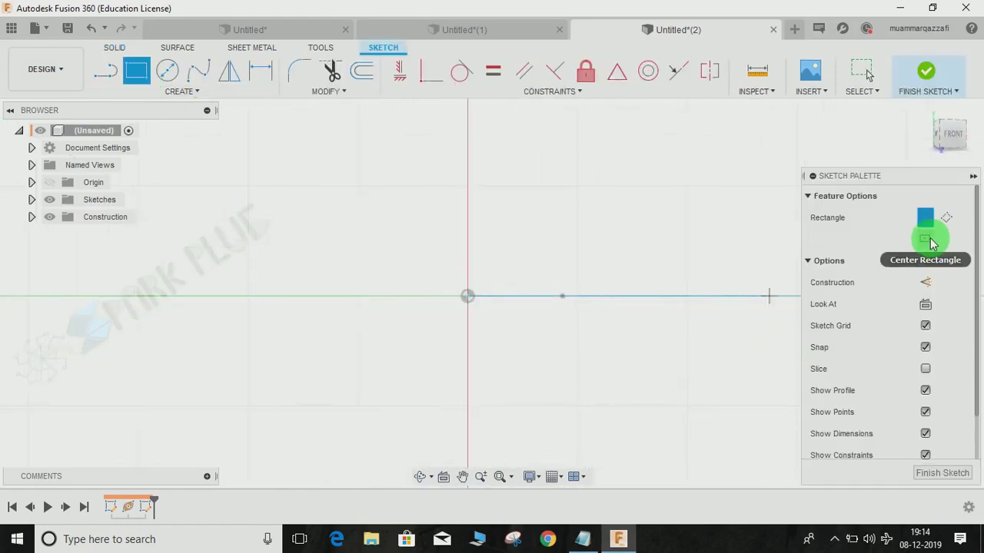
click(928, 240)
click(465, 298)
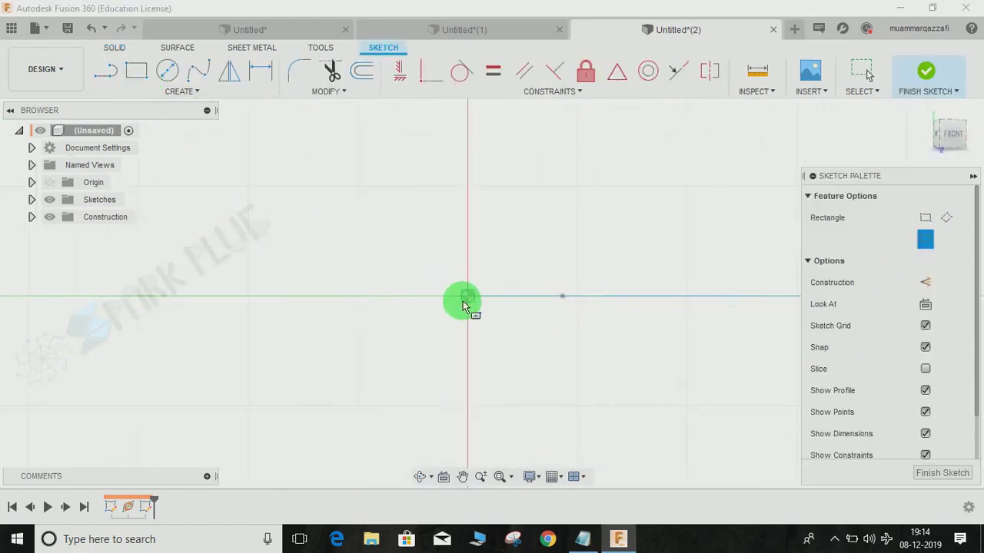
click(507, 333)
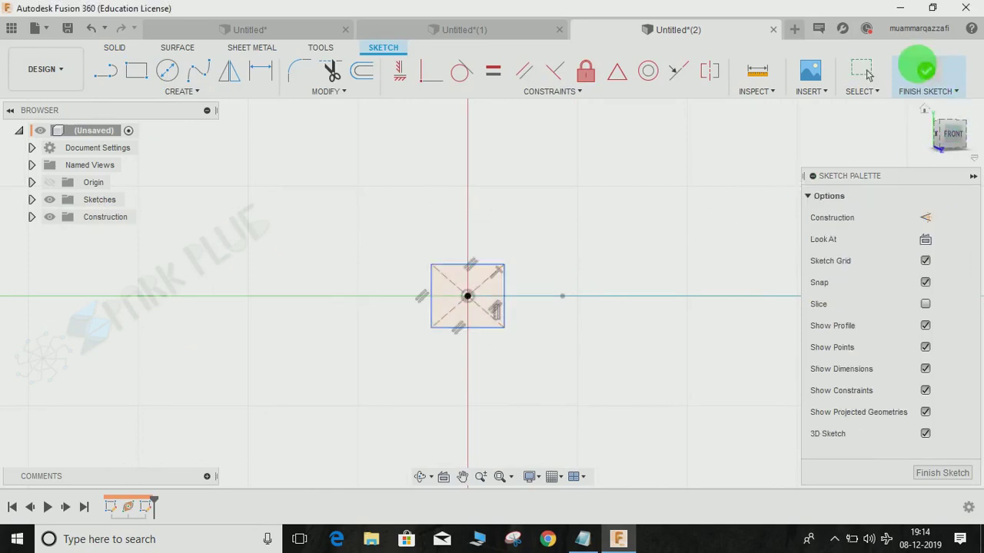
click(924, 70)
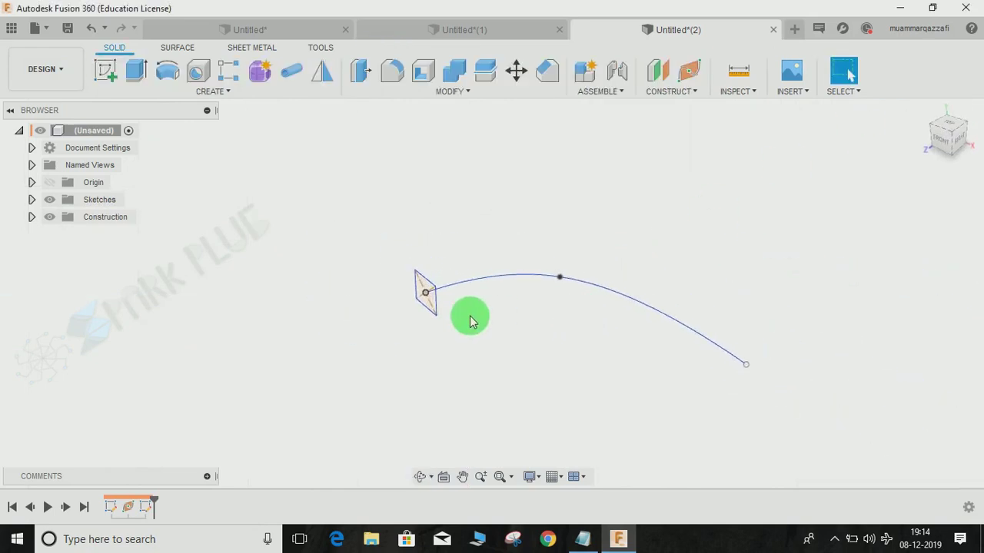
Start a single-path Sweep with the rectangle as the profile and the spline as the path.
click(213, 91)
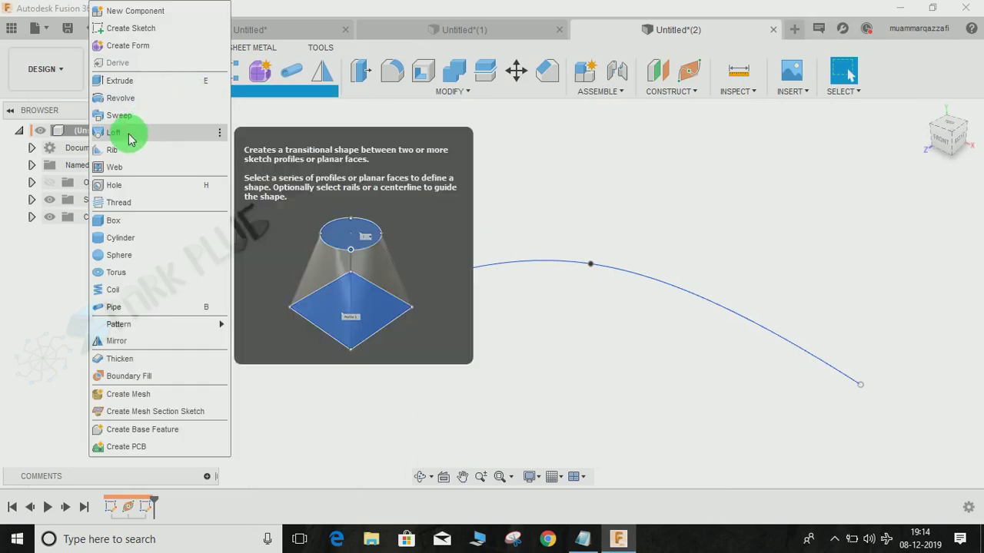
click(132, 115)
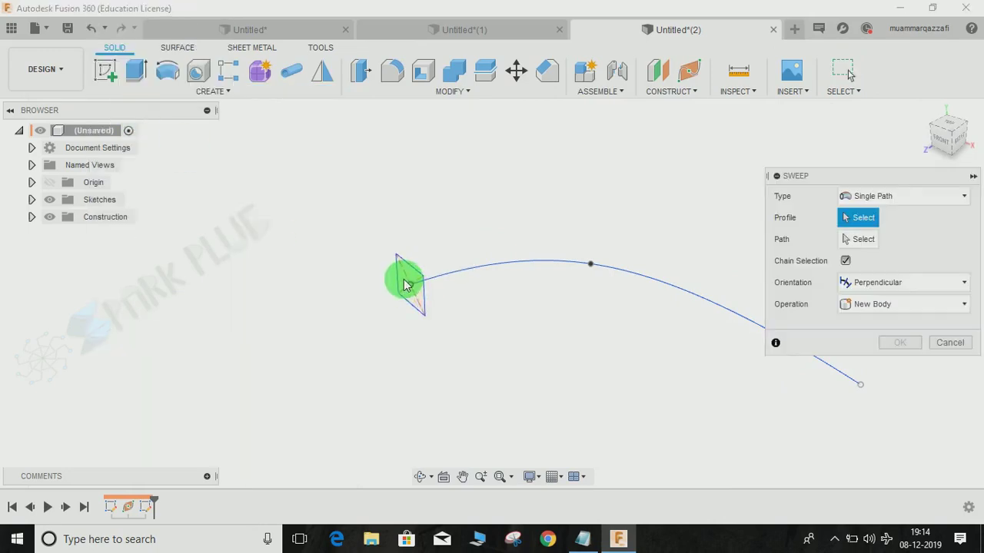
click(401, 281)
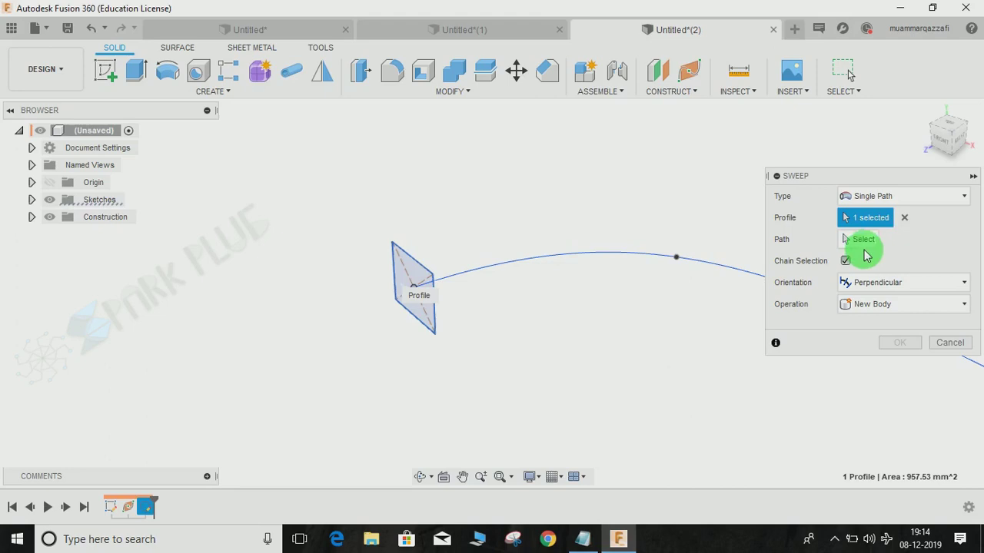
click(863, 241)
click(594, 254)
scroll(568, 370, down, 2)
middle_drag(562, 370, 269, 315)
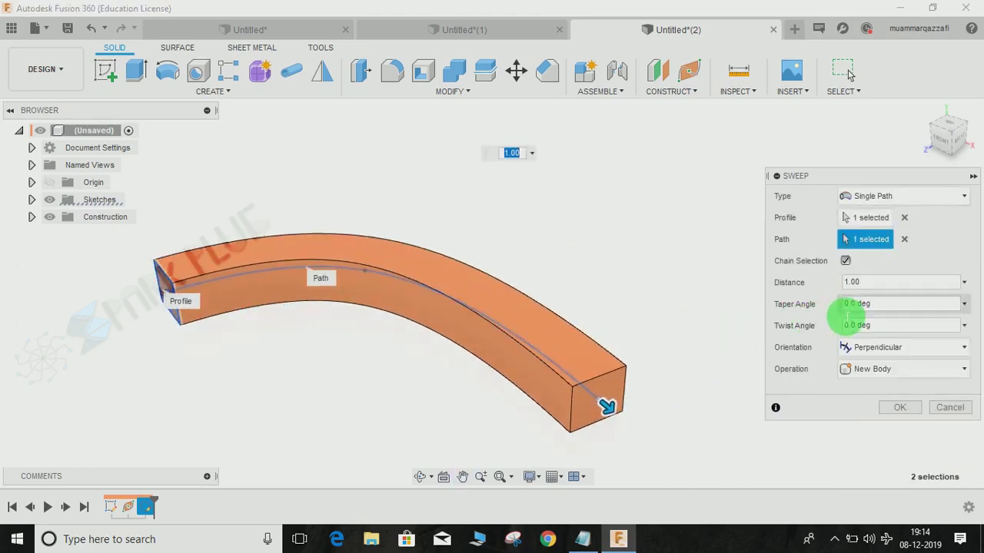
Try a taper angle of 10 degrees on the sweep and inspect the preview.
drag(890, 306, 823, 315)
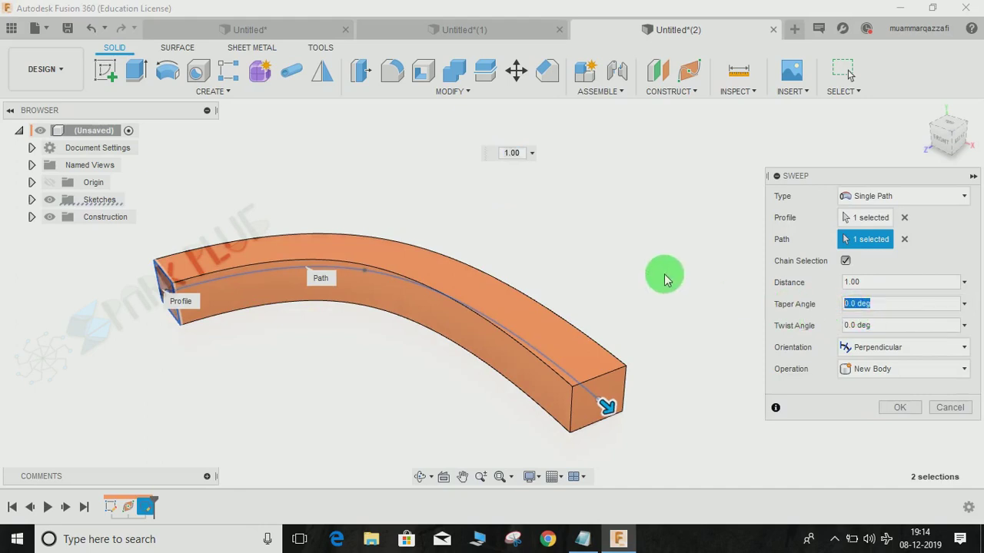
scroll(665, 279, down, 3)
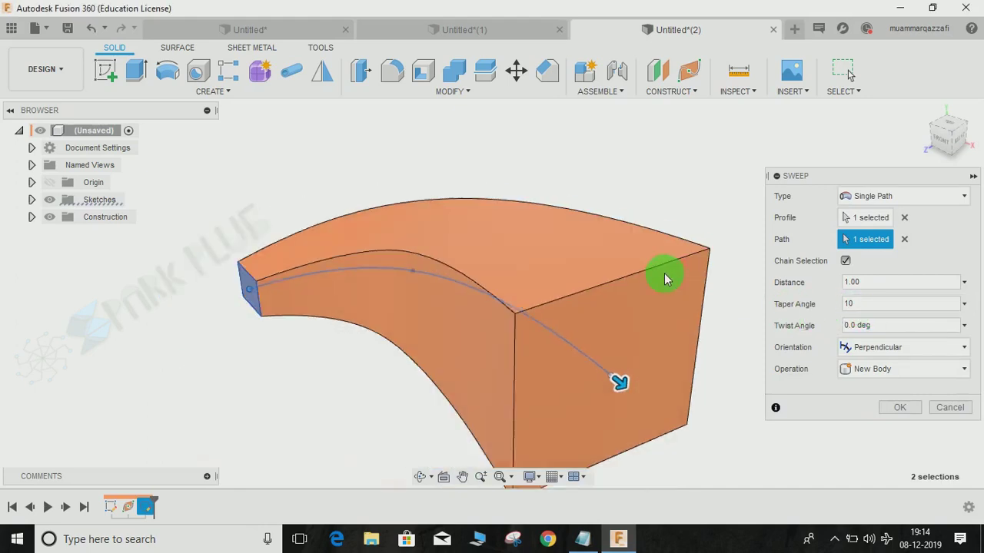
mouse_move(641, 327)
shift+middle_down()
mouse_move(671, 329)
mouse_move(659, 327)
shift+middle_up()
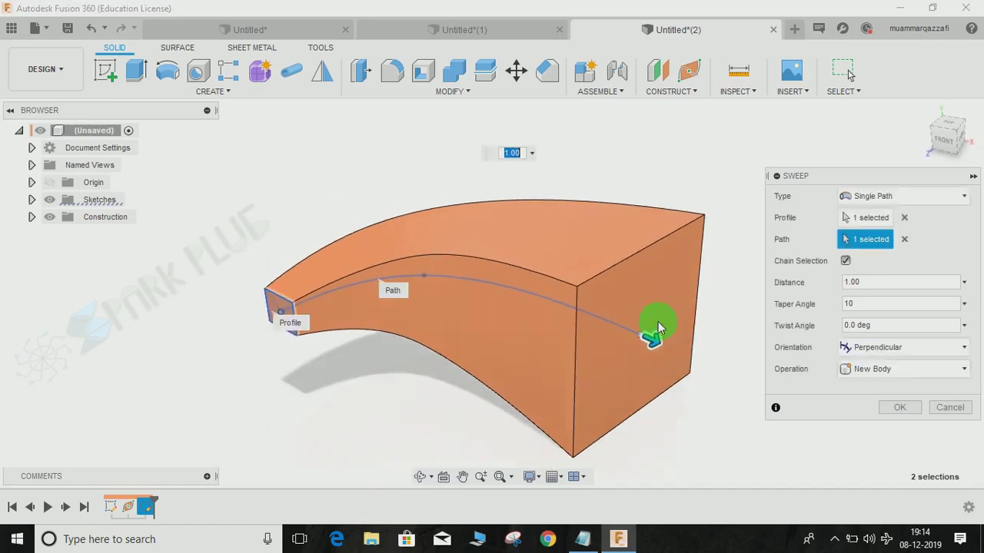
middle_drag(692, 363, 680, 367)
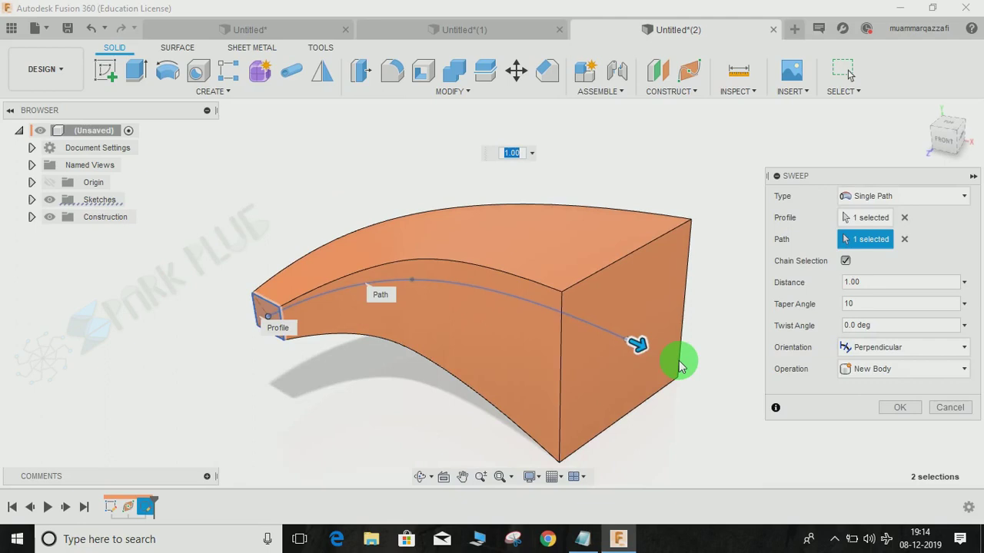
Set the sweep's taper angle to 0 degrees.
click(845, 303)
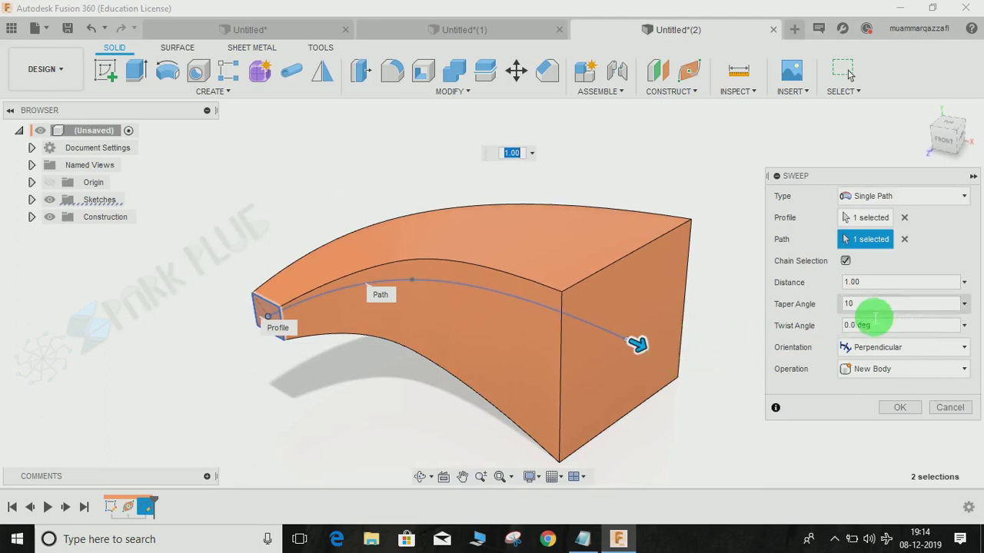
key(BackSpace)
key(BackSpace)
text(0)
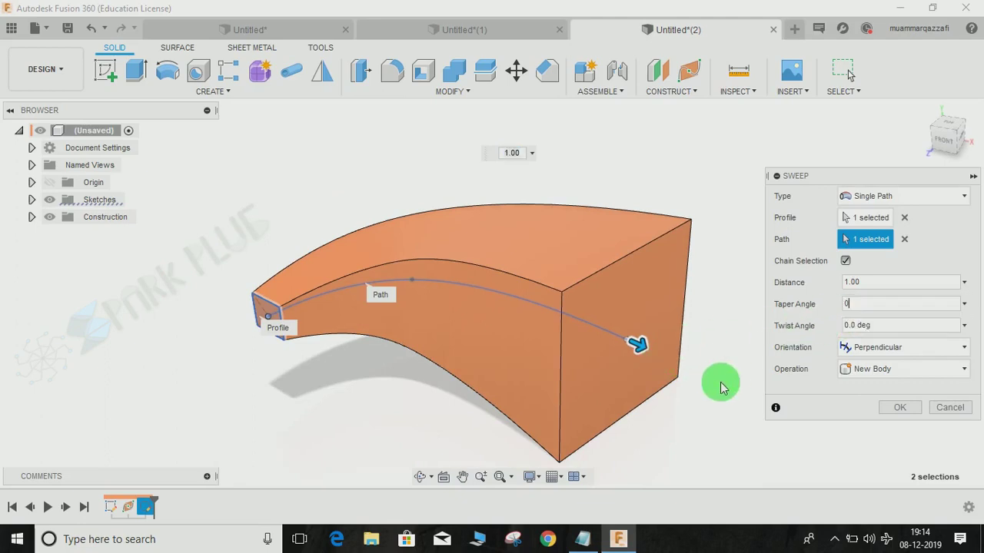
Set the sweep's twist angle to 360 degrees and inspect the twisted preview.
middle_drag(717, 386, 663, 418)
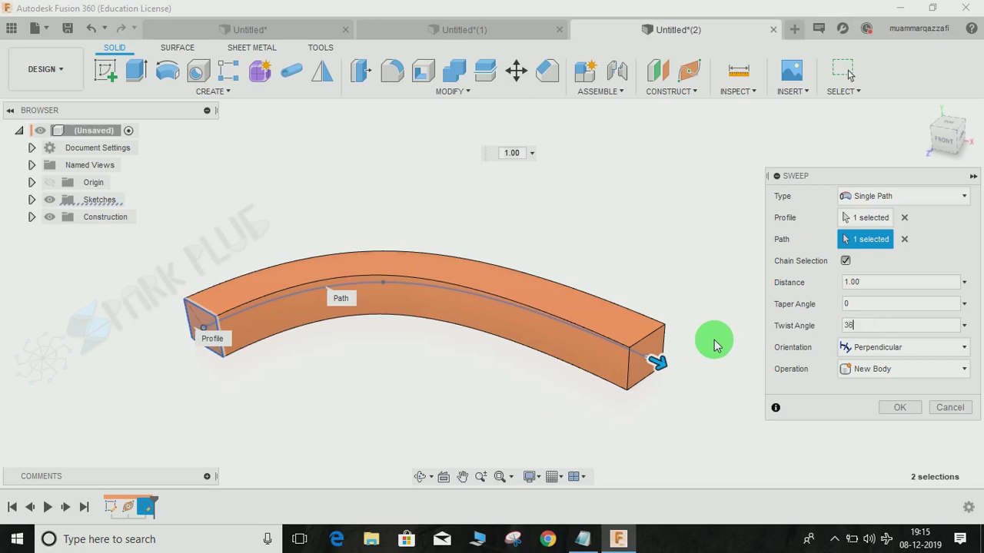
text(0)
mouse_move(638, 378)
shift+middle_down()
mouse_move(611, 376)
mouse_move(625, 378)
shift+middle_up()
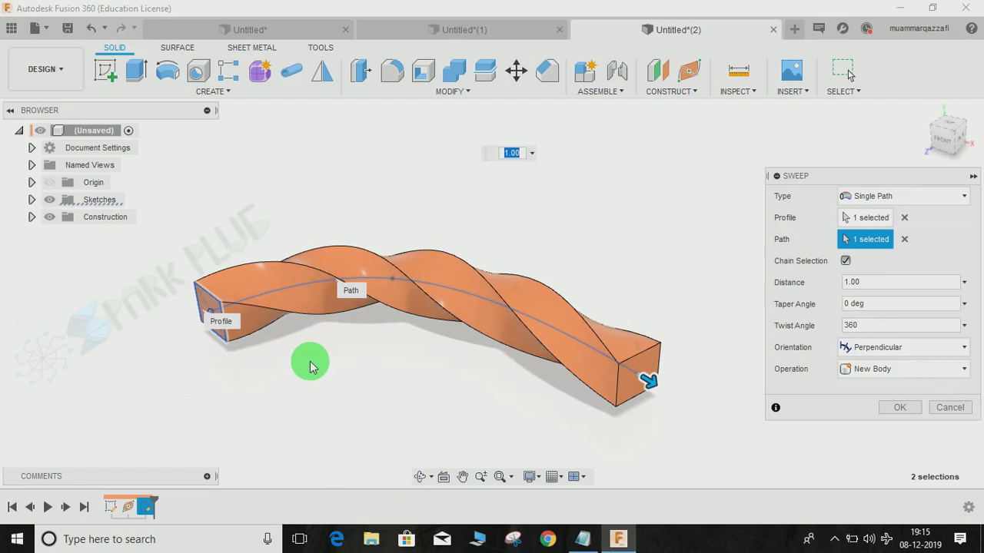
middle_drag(281, 364, 250, 351)
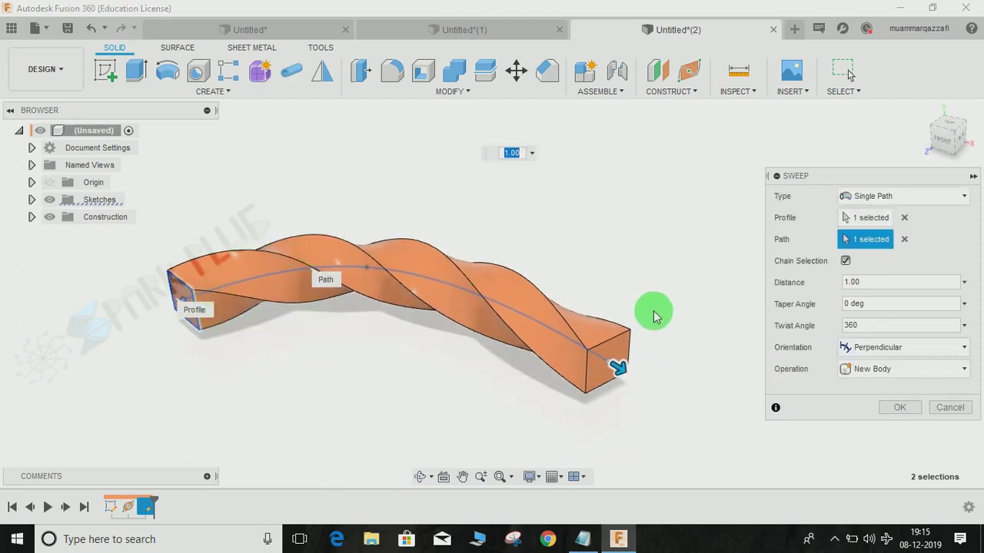
Set the sweep's twist angle to 2000 degrees and complete it as a new body.
scroll(653, 322, up, 2)
scroll(649, 329, down, 2)
click(874, 325)
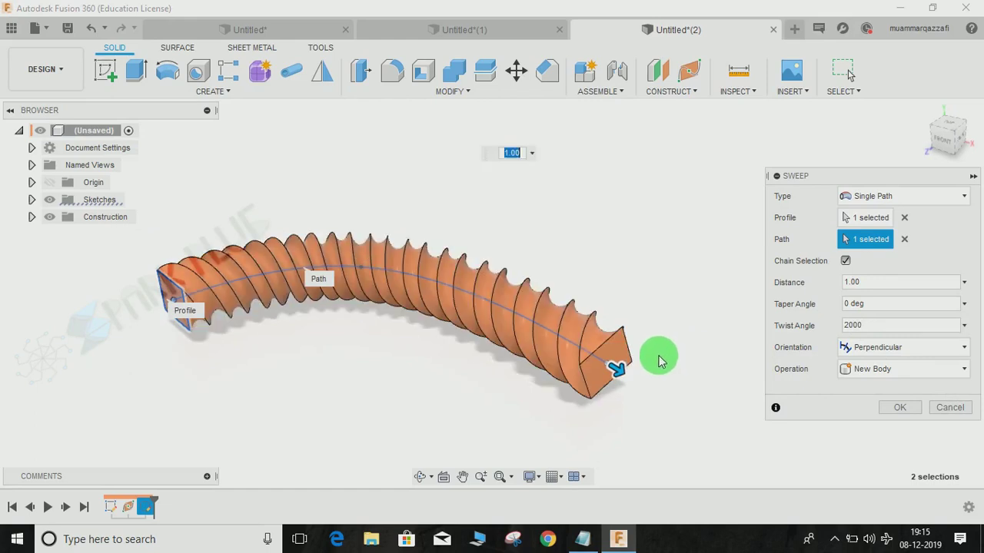
middle_drag(659, 361, 711, 353)
shift+middle_drag(606, 413, 796, 417)
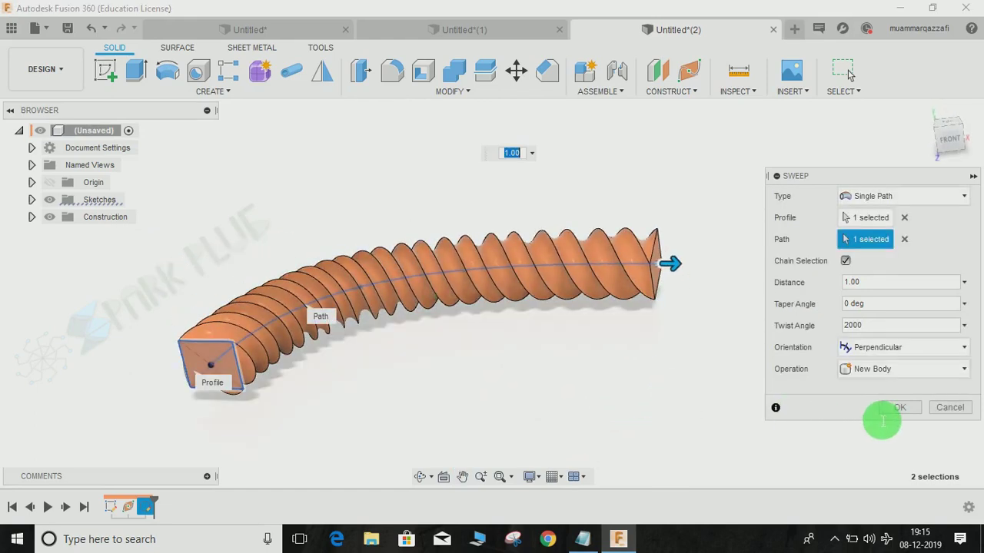
click(898, 408)
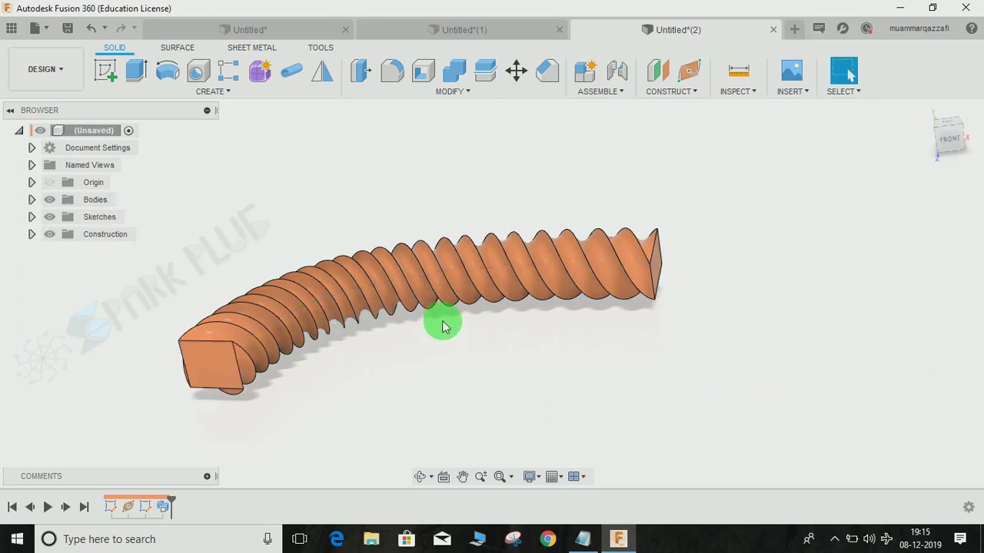
shift+middle_drag(441, 323, 465, 342)
Switch to the multicoloured rope design and examine its path sketch and construction plane, comparing it with the twisted square sweep.
click(476, 30)
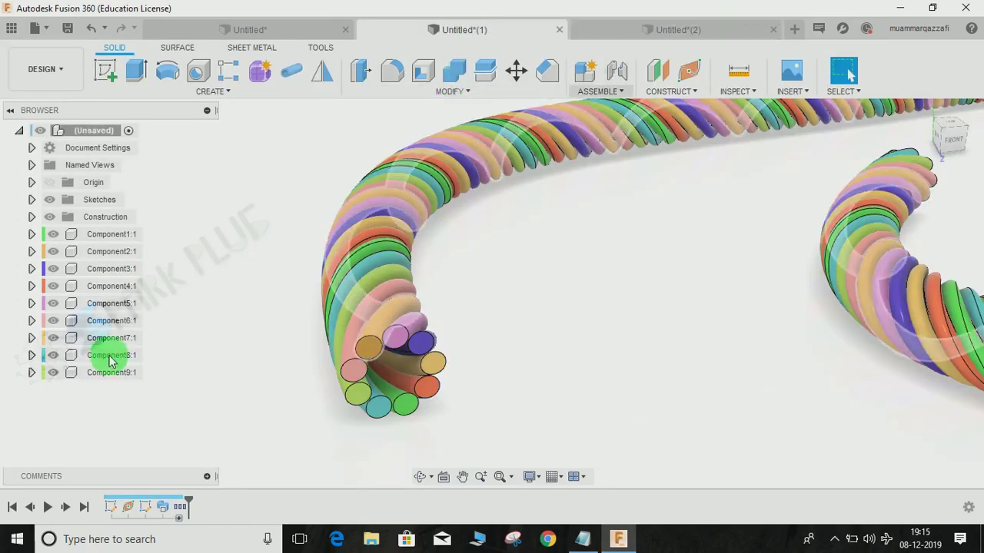
scroll(494, 250, down, 2)
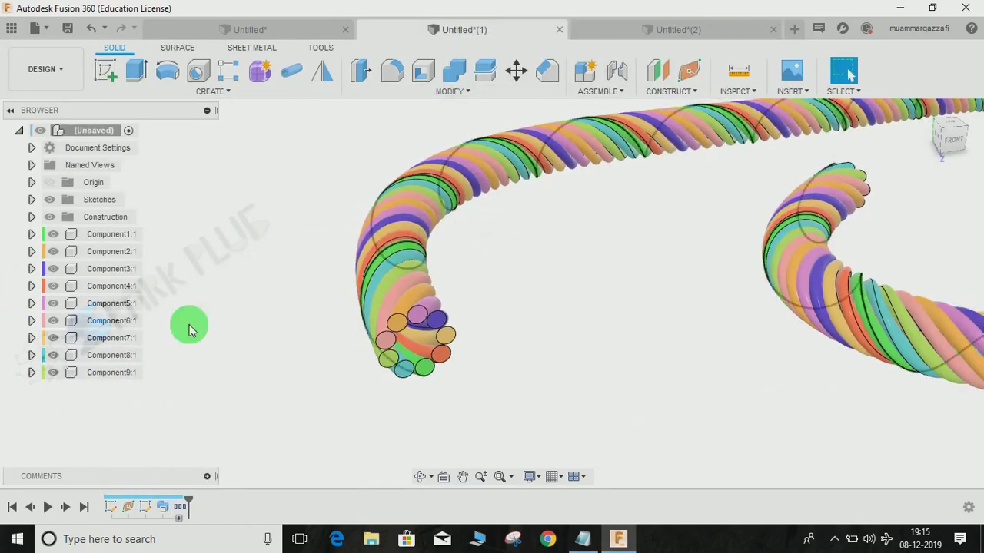
click(31, 199)
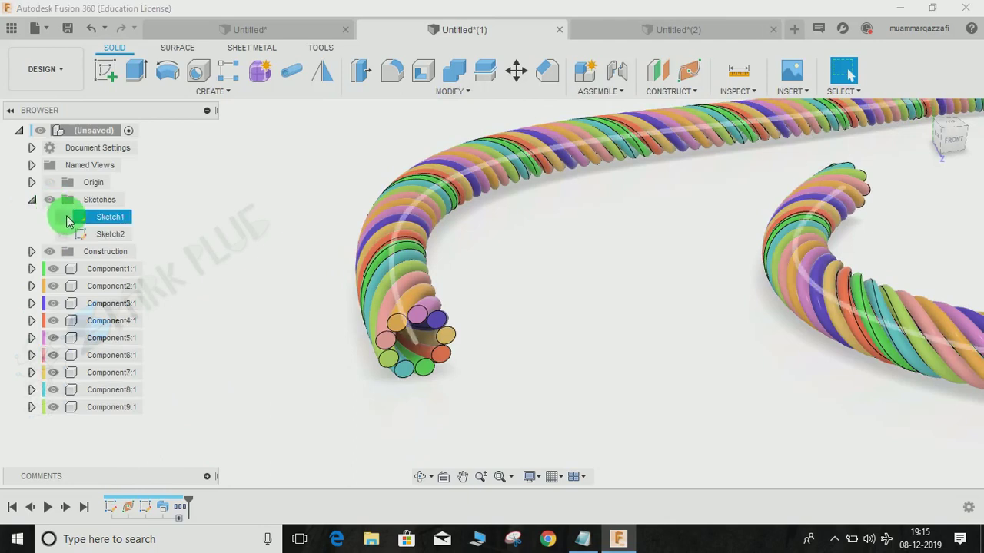
mouse_move(437, 253)
shift+middle_down()
mouse_move(508, 292)
mouse_move(292, 367)
mouse_move(787, 125)
mouse_move(518, 468)
shift+middle_up()
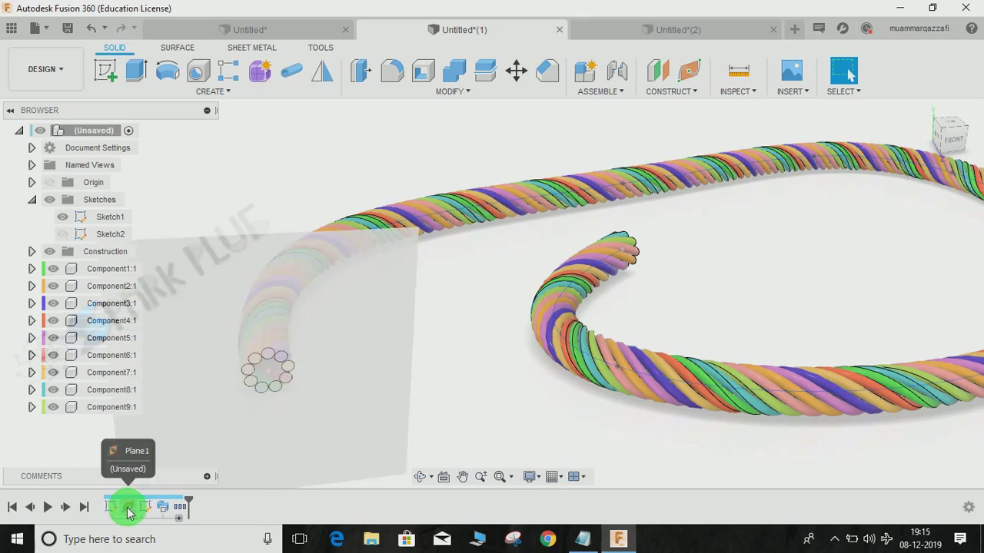
click(124, 512)
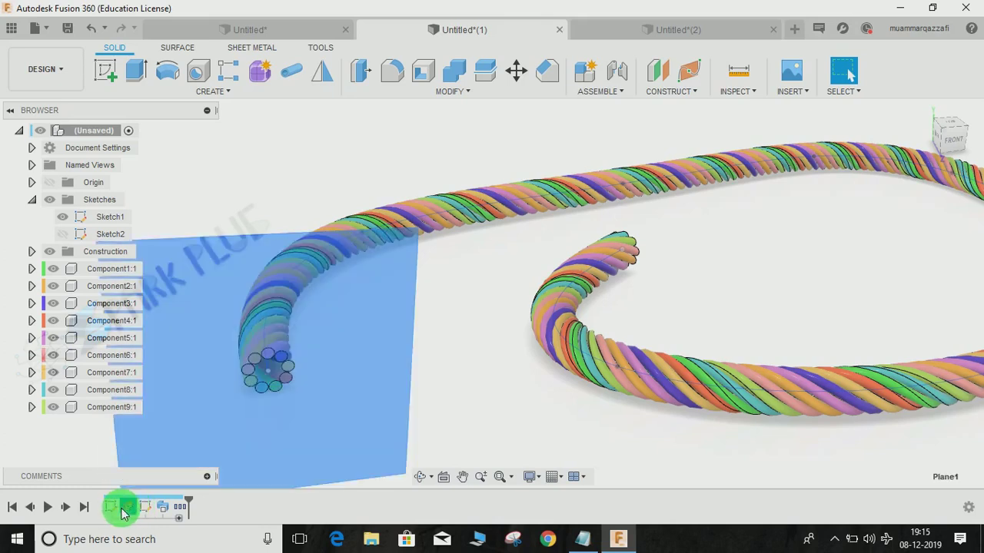
click(659, 29)
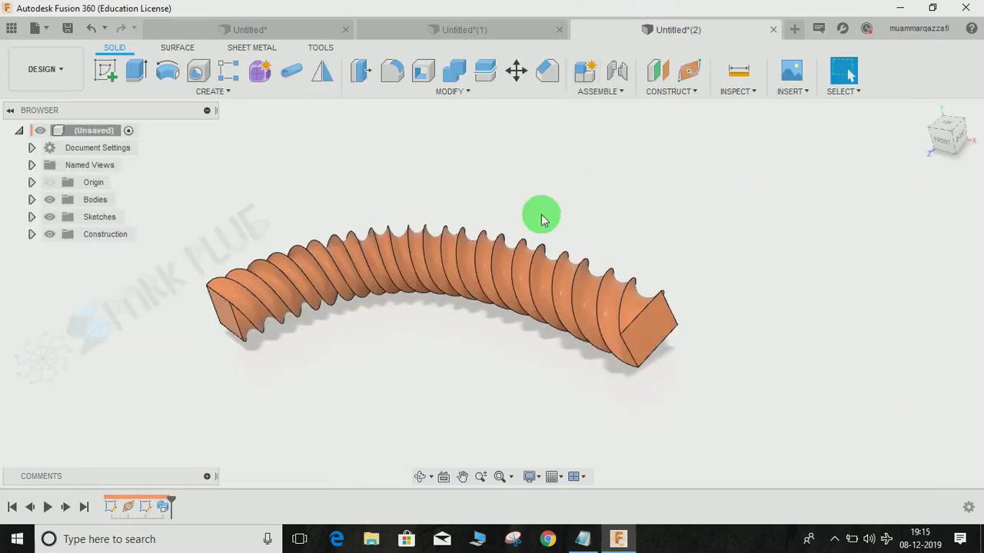
click(454, 29)
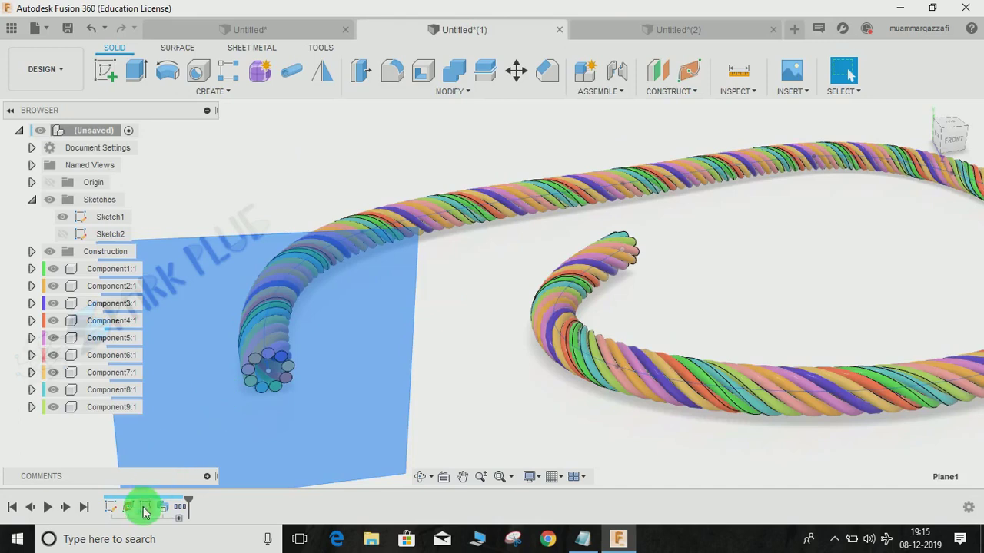
Open the rope's profile sketch, examine its ring of circles, close the sketch and inspect the strands at the rope's end.
double_click(145, 509)
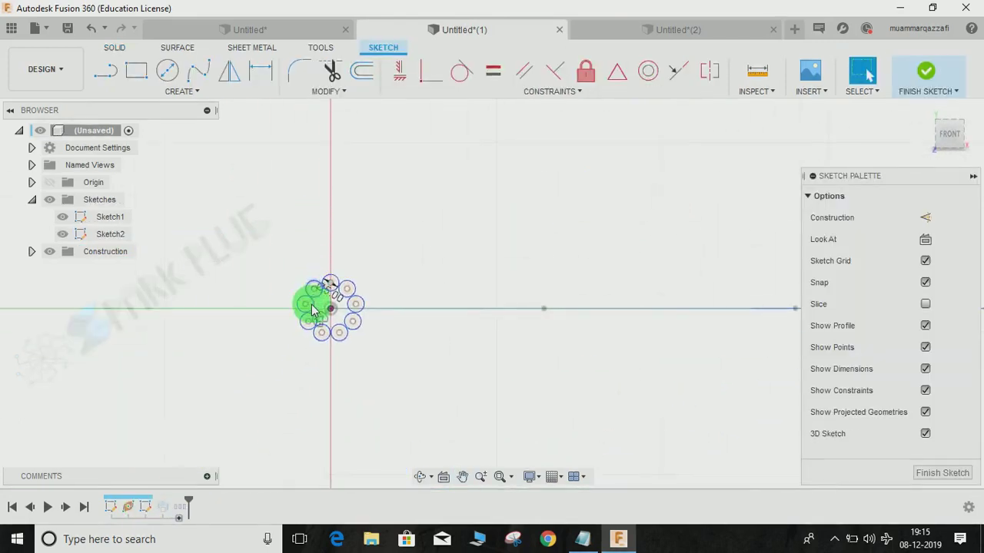
scroll(311, 308, up, 3)
scroll(312, 308, up, 2)
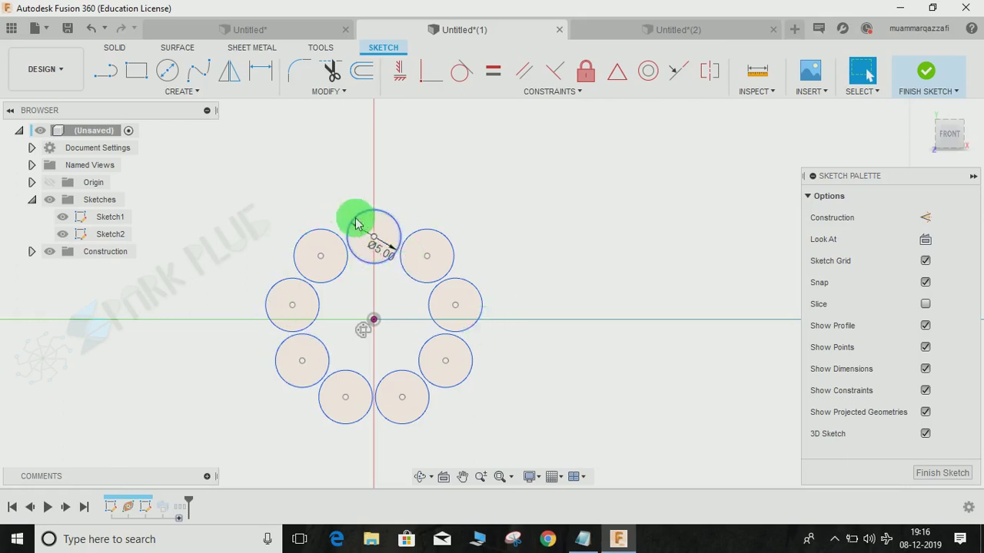
scroll(339, 320, up, 1)
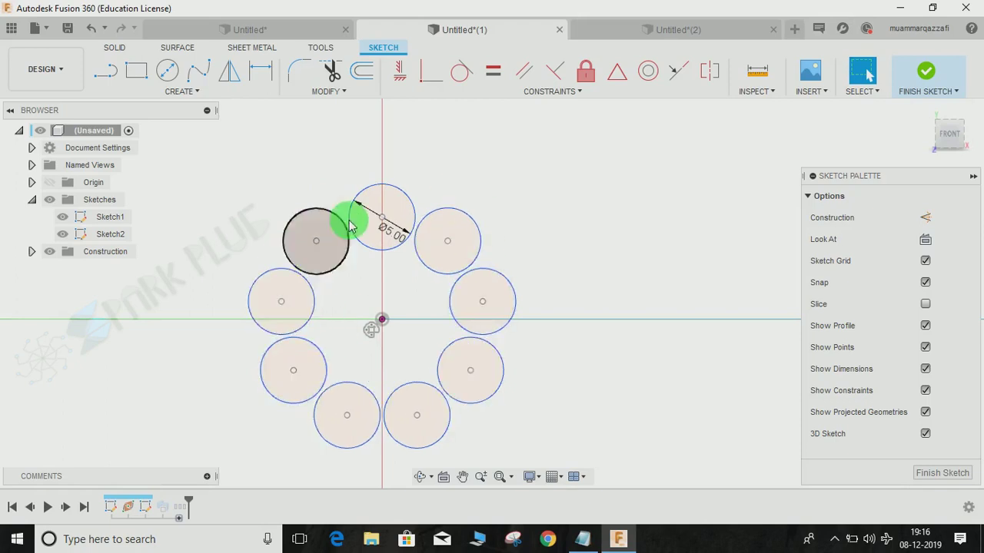
click(271, 393)
scroll(272, 391, up, 1)
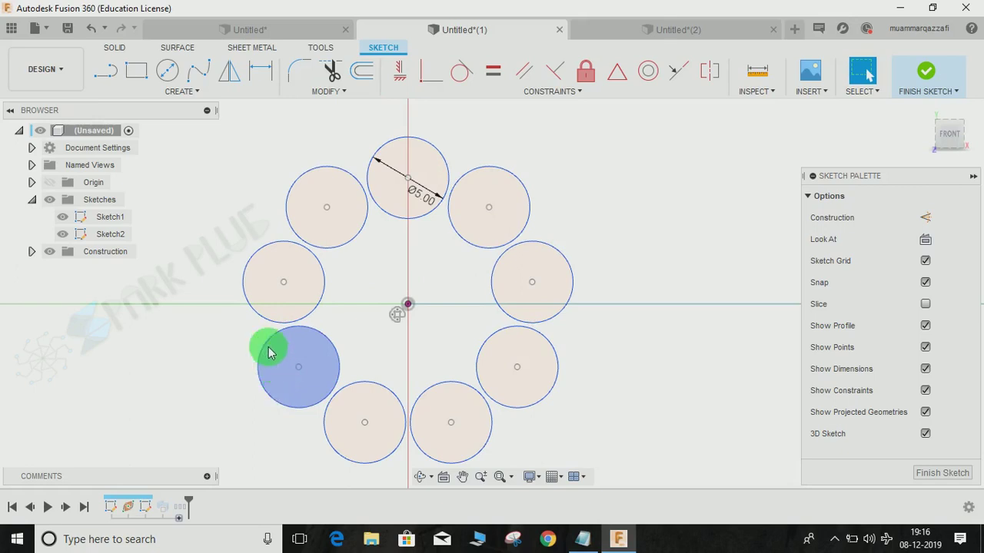
middle_drag(269, 353, 279, 348)
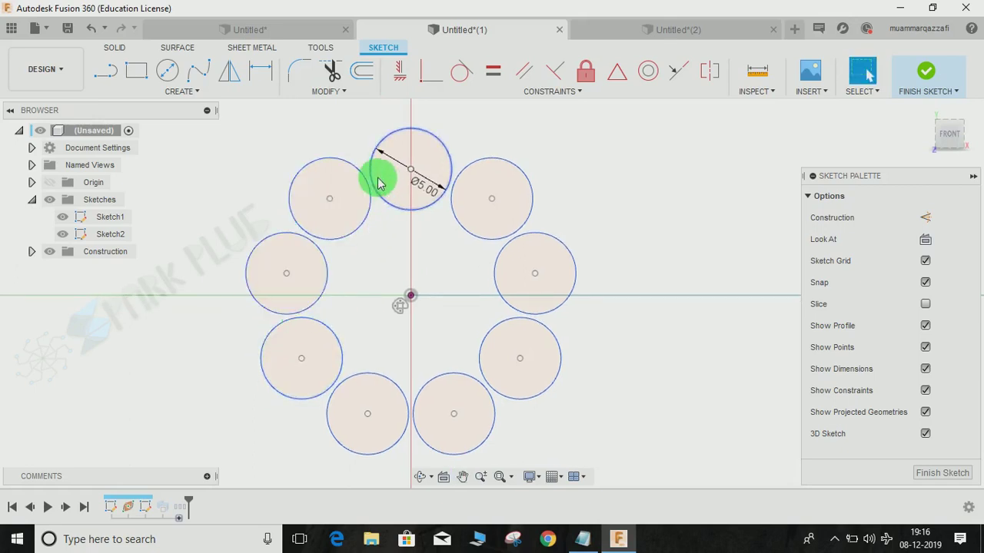
click(927, 72)
click(573, 262)
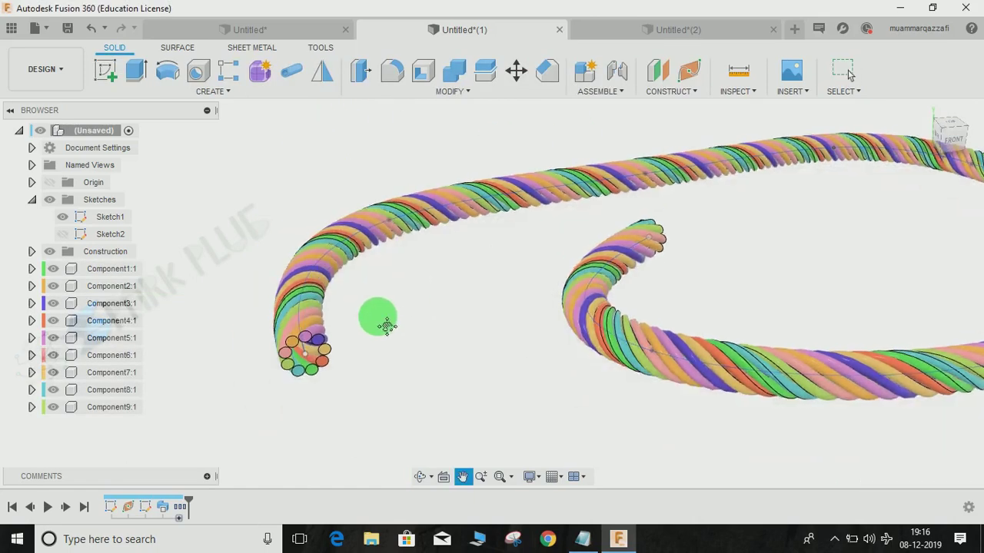
click(377, 325)
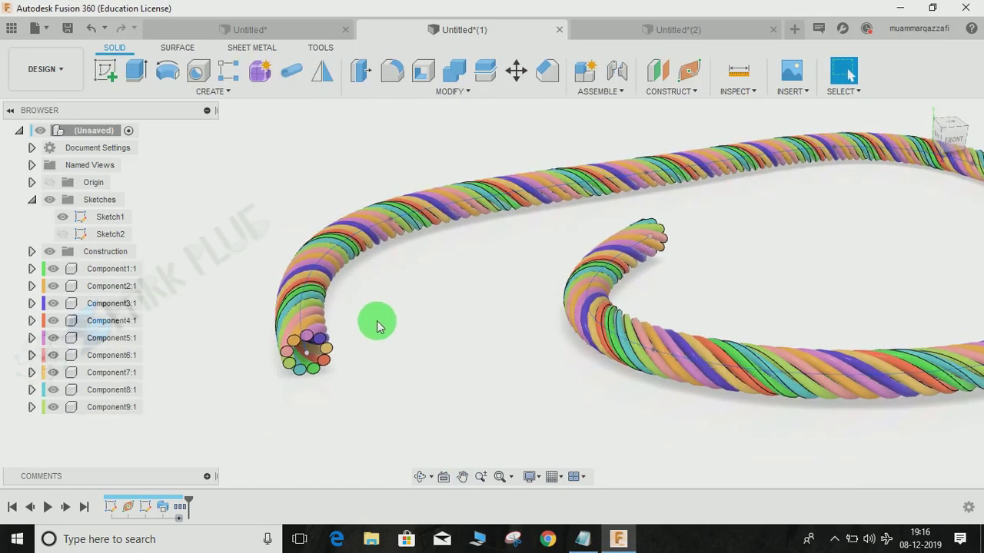
scroll(377, 325, up, 1)
scroll(261, 385, up, 2)
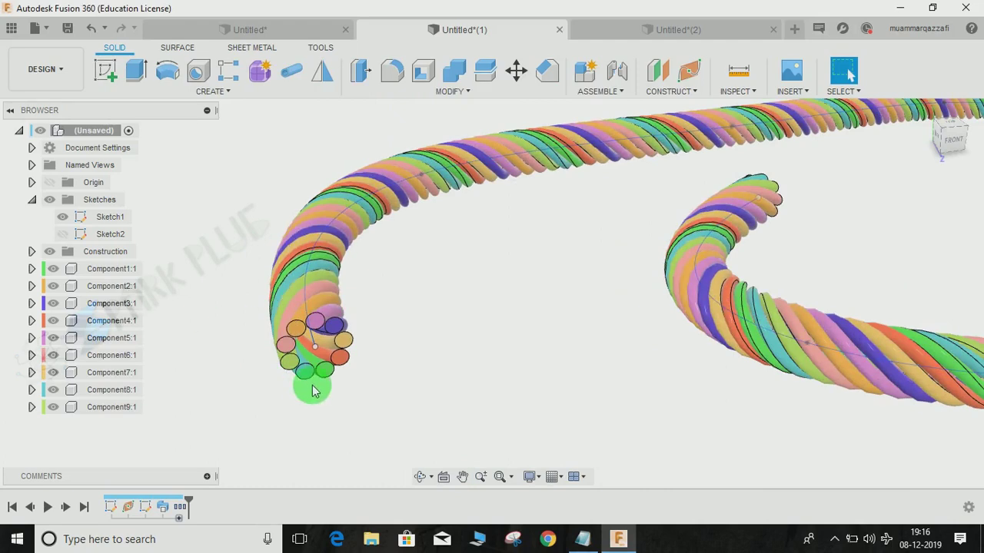
scroll(313, 391, up, 1)
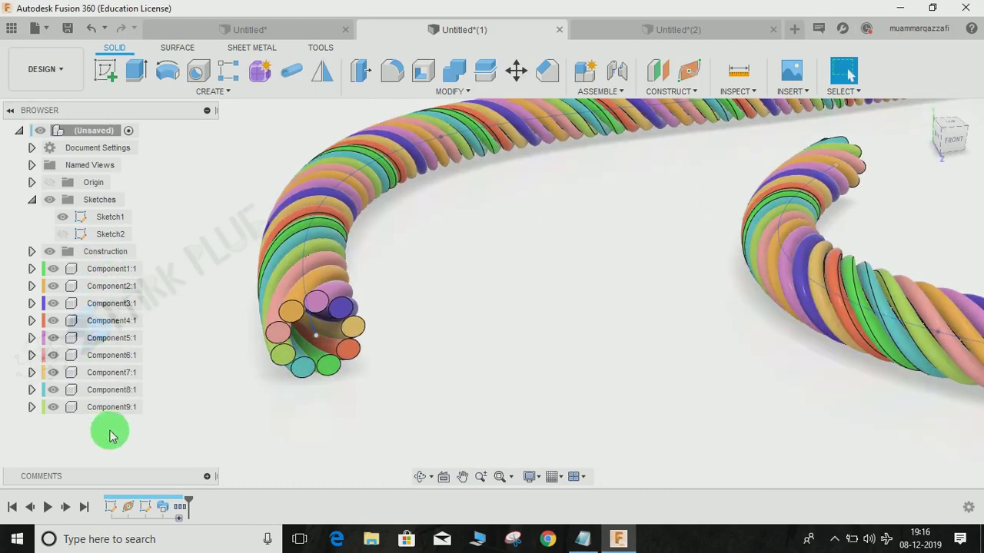
Create a new design and start a sketch on the horizontal origin plane.
click(793, 29)
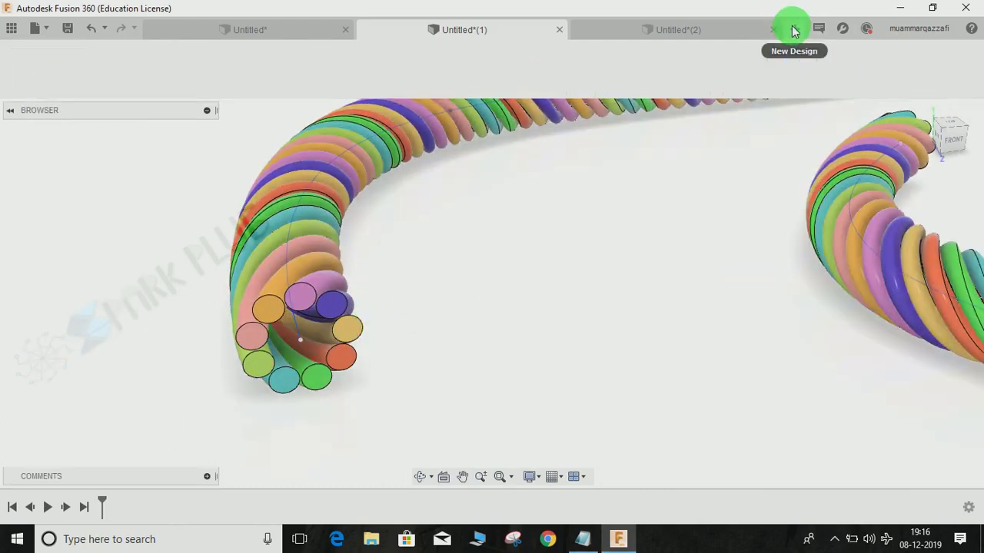
click(97, 78)
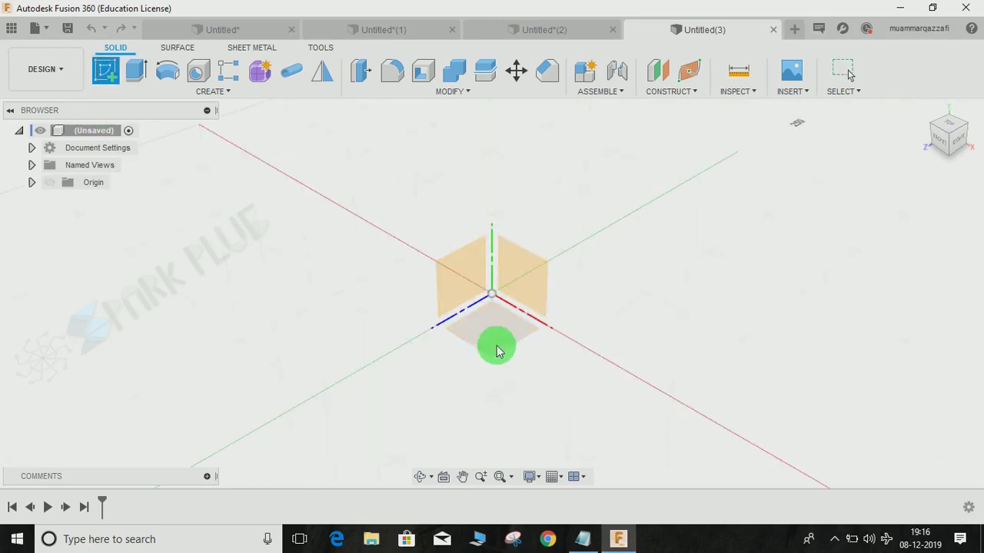
click(476, 340)
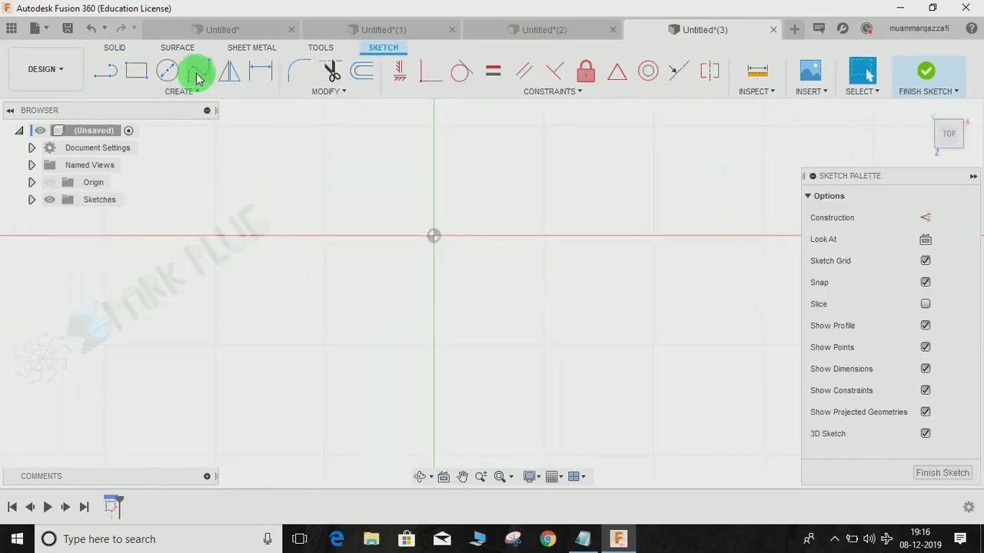
Draw an open, curved fit point spline through four points across the sketch and finish the sketch.
click(197, 71)
click(132, 405)
click(312, 163)
click(606, 151)
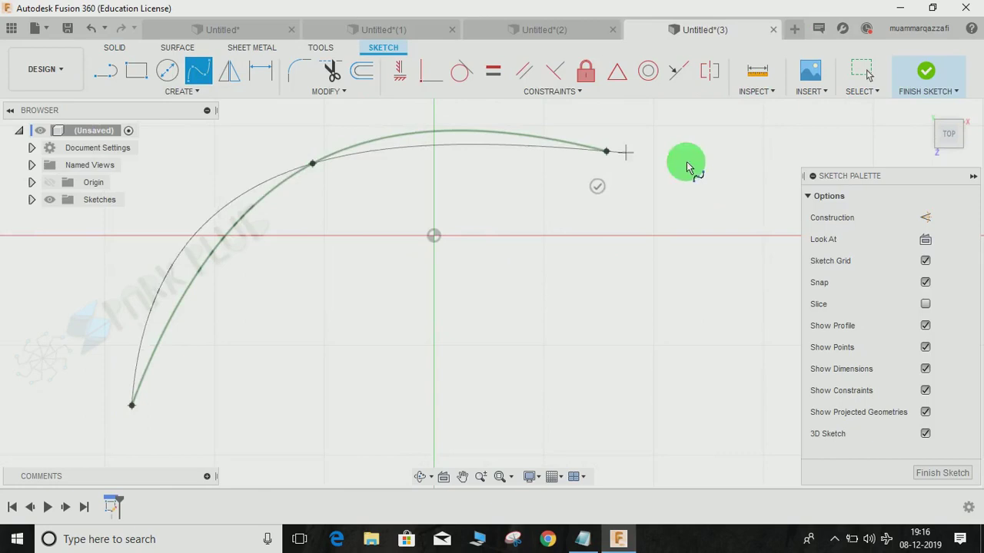
click(762, 140)
click(925, 73)
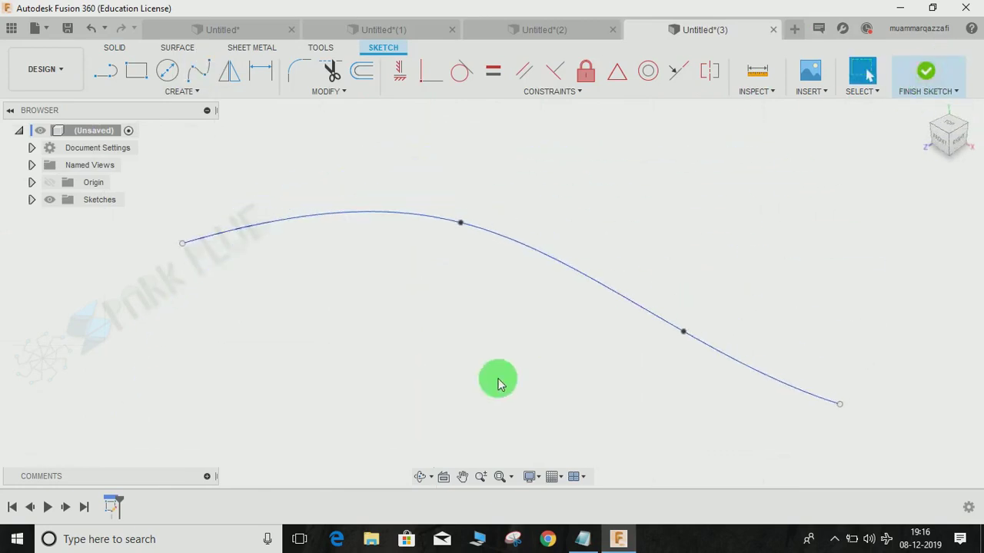
Create a Plane Along Path on the spline at proportional distance 0.00, at its starting end.
click(687, 71)
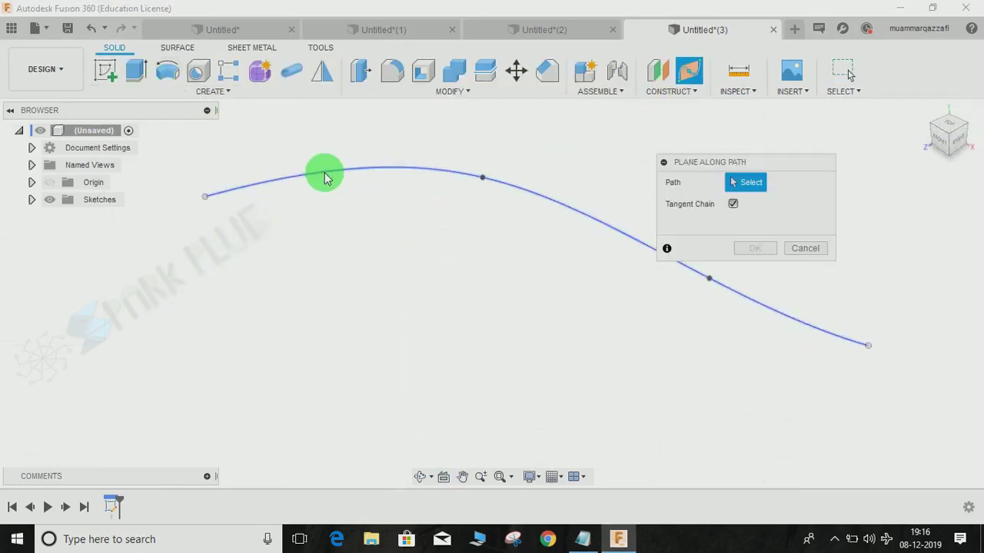
click(310, 176)
drag(331, 171, 179, 242)
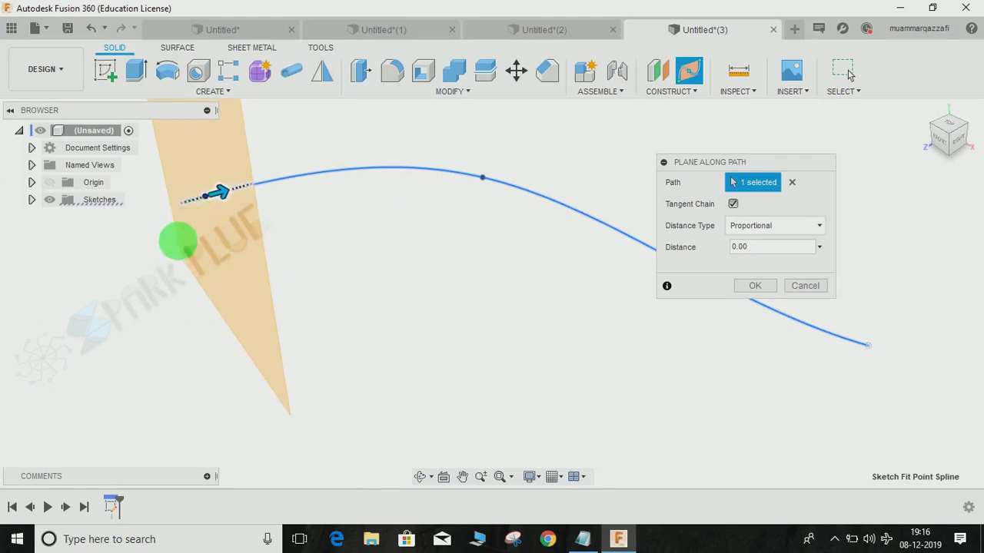
middle_drag(607, 257, 734, 338)
click(755, 285)
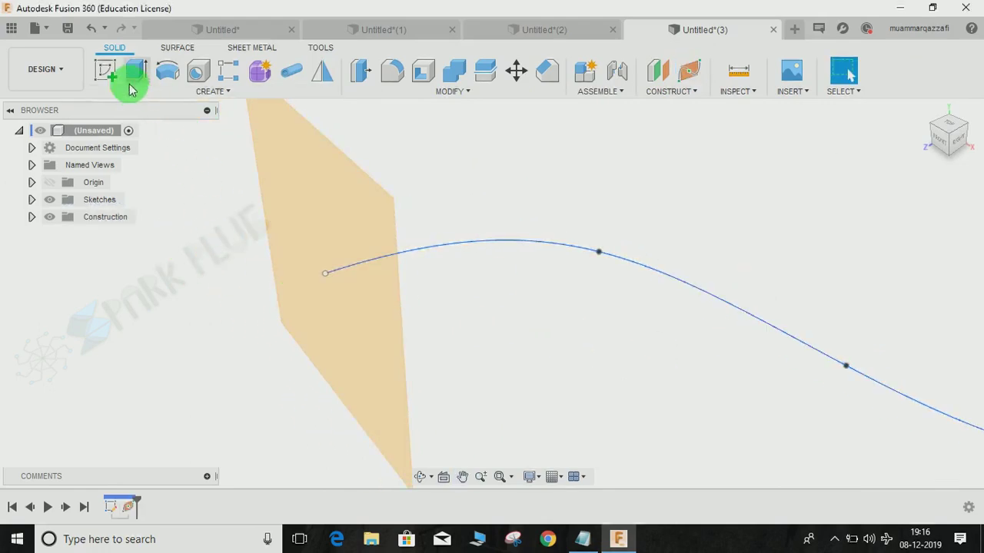
Start a sketch on the new path plane and draw a small circle on the vertical axis above the spline's endpoint.
click(107, 71)
click(310, 210)
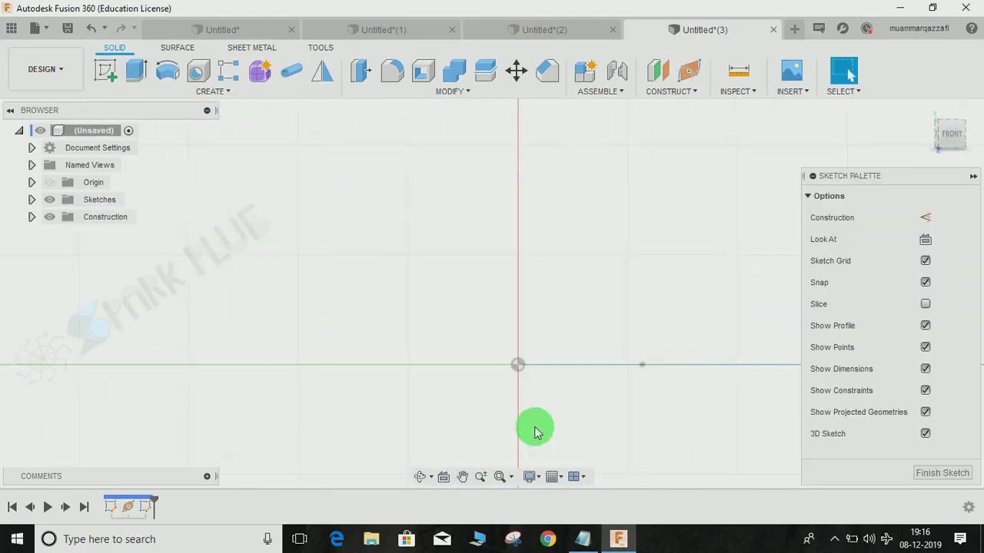
key(c)
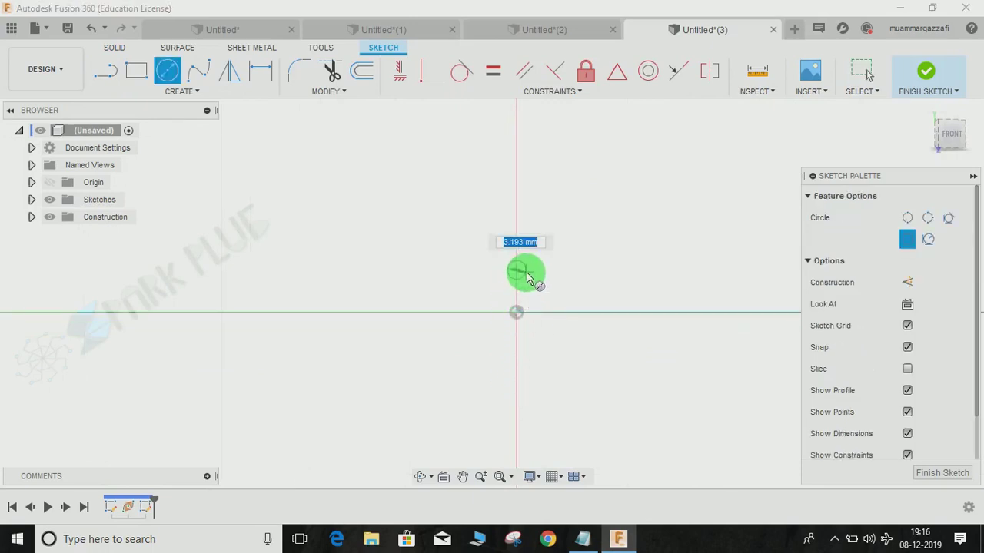
click(530, 278)
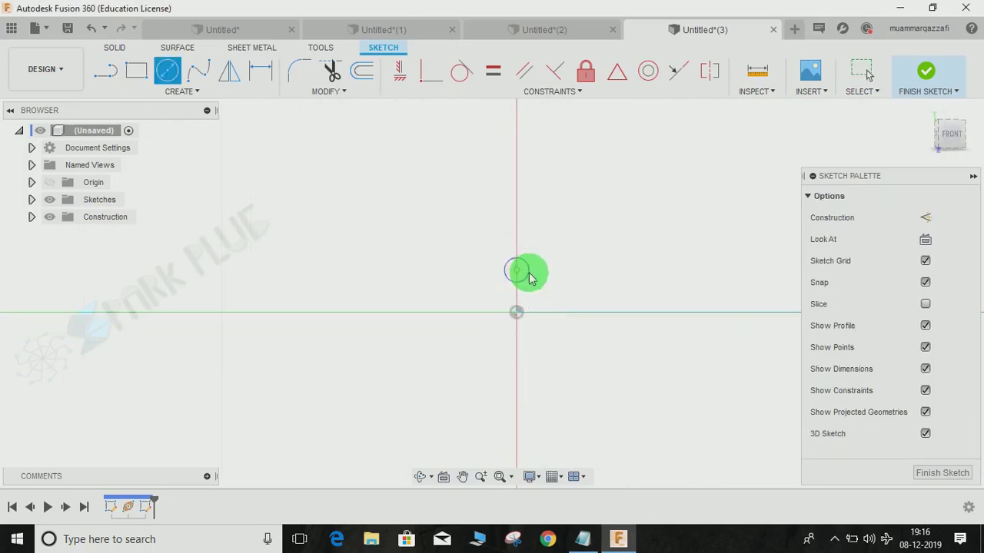
Create a full circular pattern of the small circle around the spline's endpoint with quantity 3 and finish the sketch.
click(188, 90)
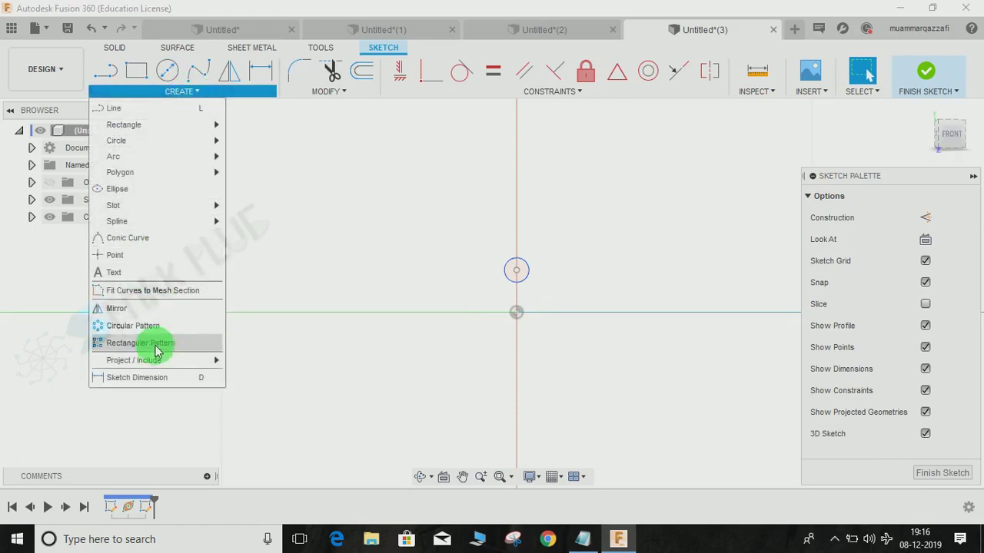
click(143, 325)
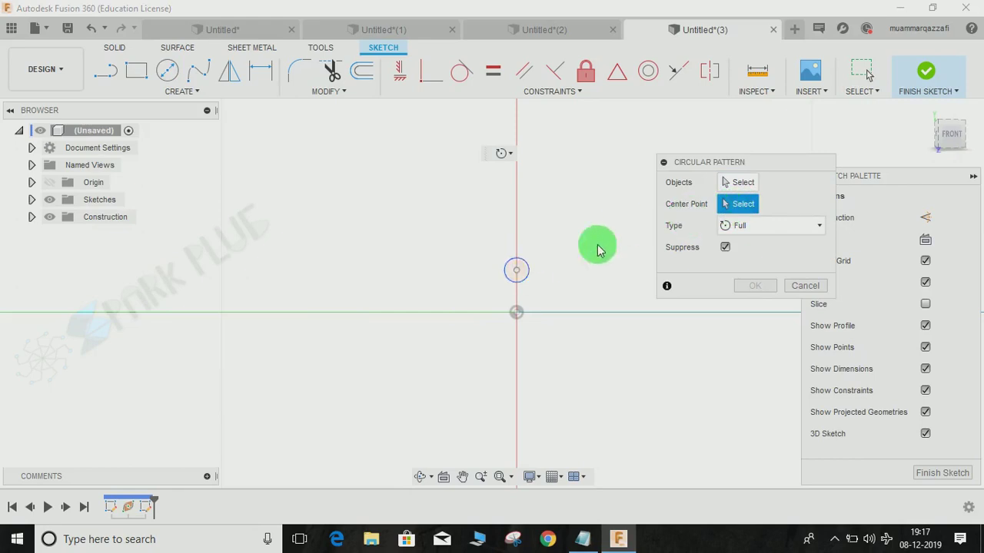
click(745, 183)
click(518, 282)
click(739, 204)
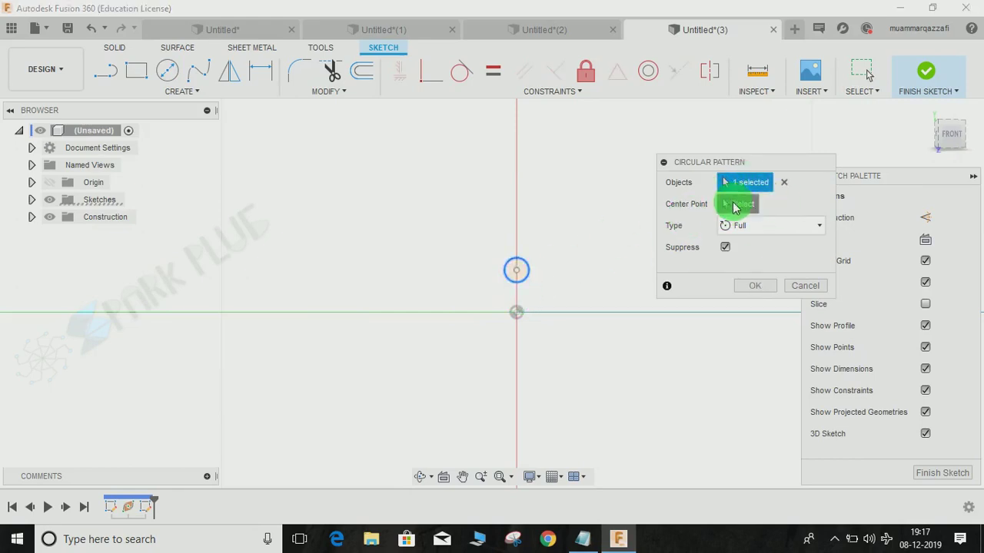
click(518, 315)
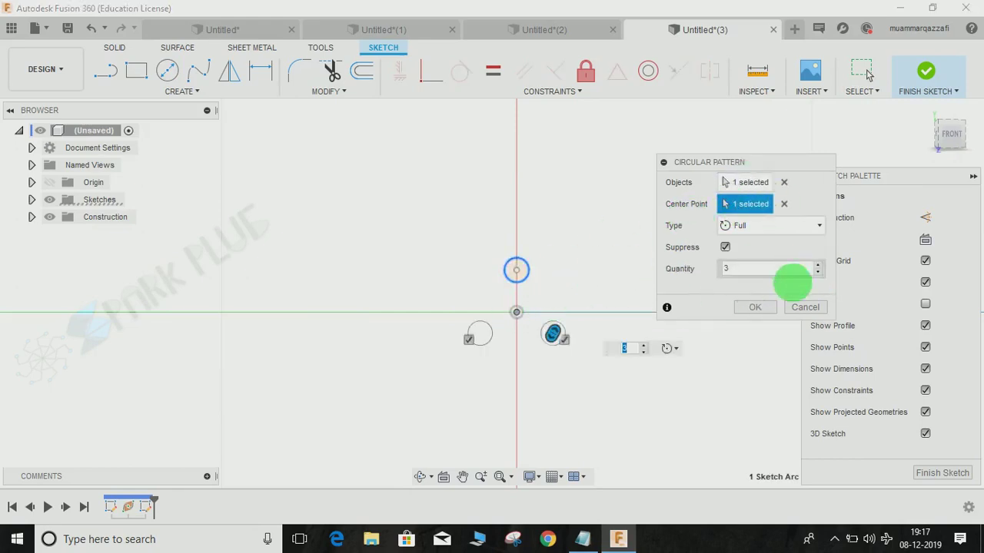
click(755, 307)
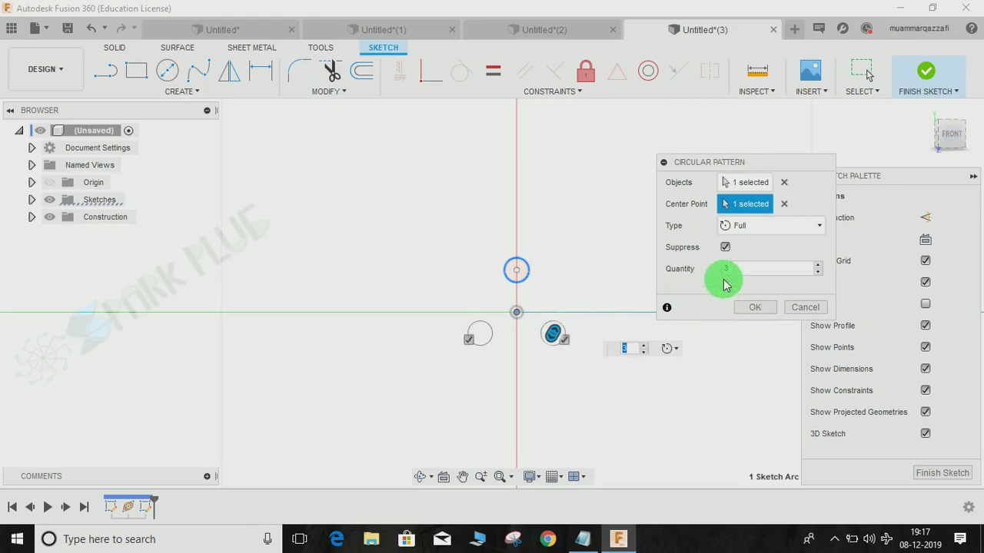
click(757, 307)
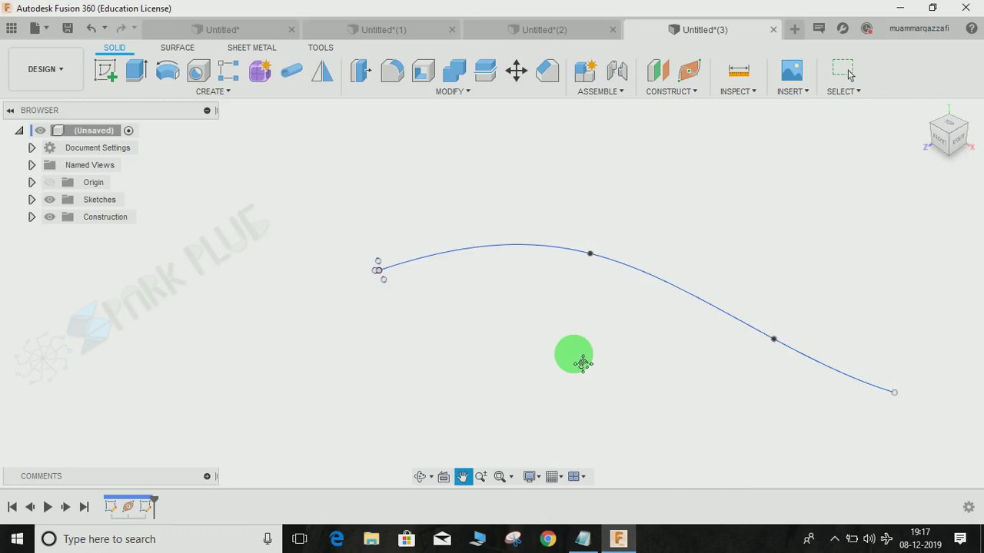
Examine the finished multi-coloured rope in the Untitled*(1) design, then return to the Untitled*(3) design.
click(538, 31)
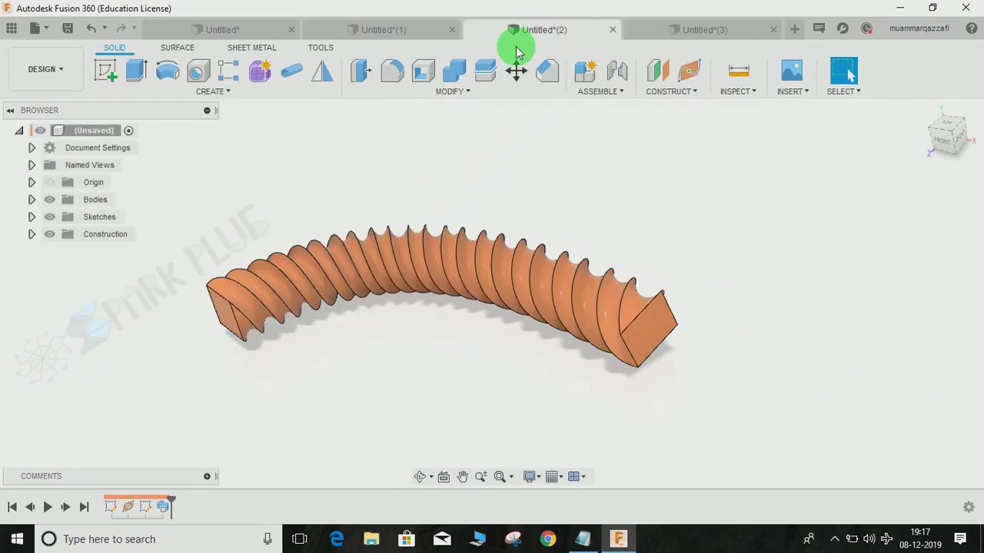
click(430, 27)
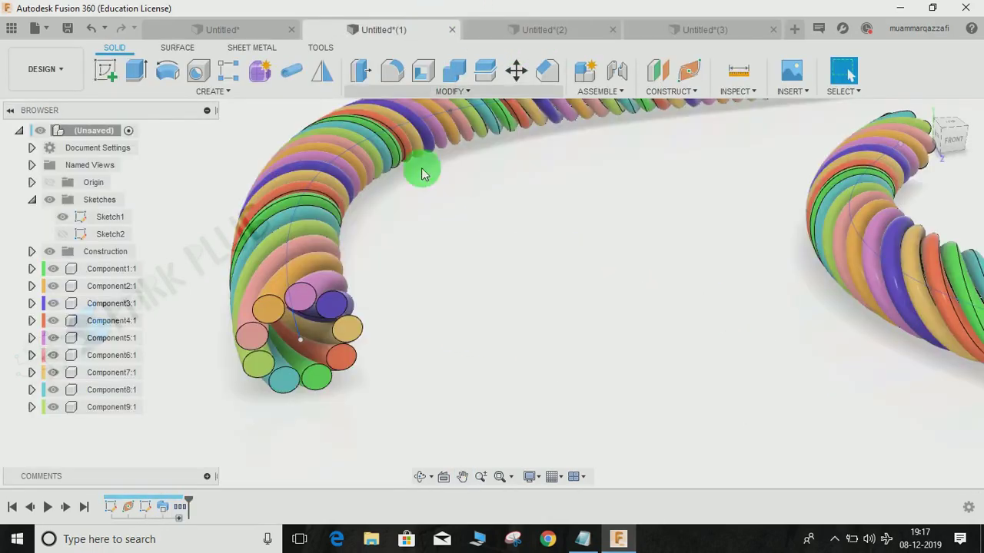
shift+middle_drag(387, 306, 446, 277)
shift+middle_drag(592, 265, 787, 459)
scroll(210, 378, up, 2)
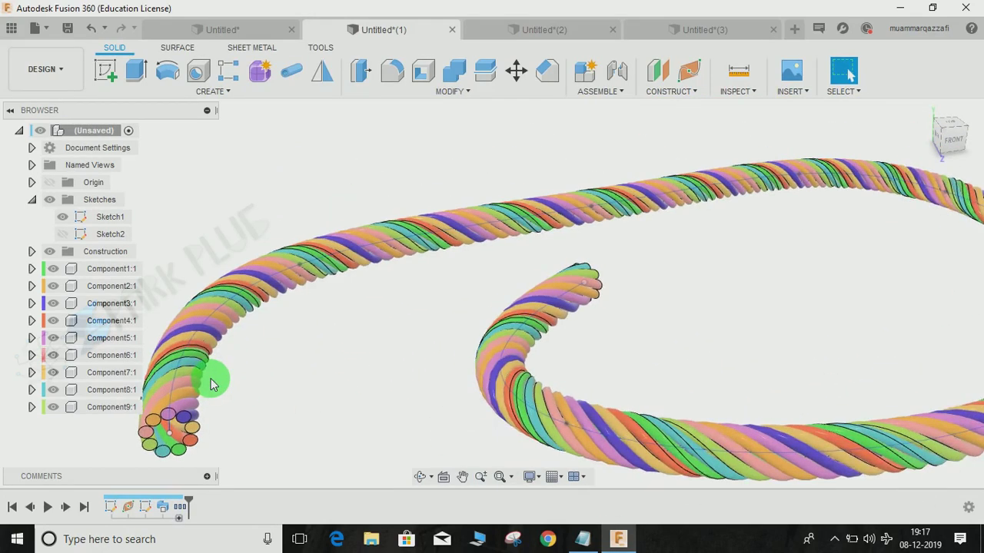
middle_drag(210, 378, 339, 350)
click(688, 30)
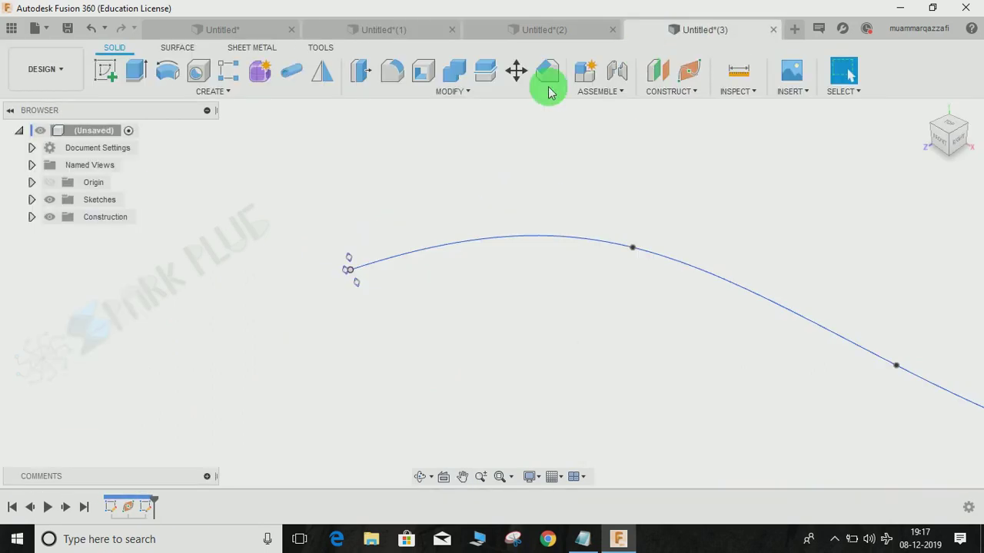
Start a Single Path Sweep and select the three patterned circles as its profiles.
mouse_move(371, 293)
shift+middle_down()
mouse_move(455, 367)
mouse_move(484, 362)
mouse_move(305, 276)
shift+middle_up()
scroll(360, 256, up, 1)
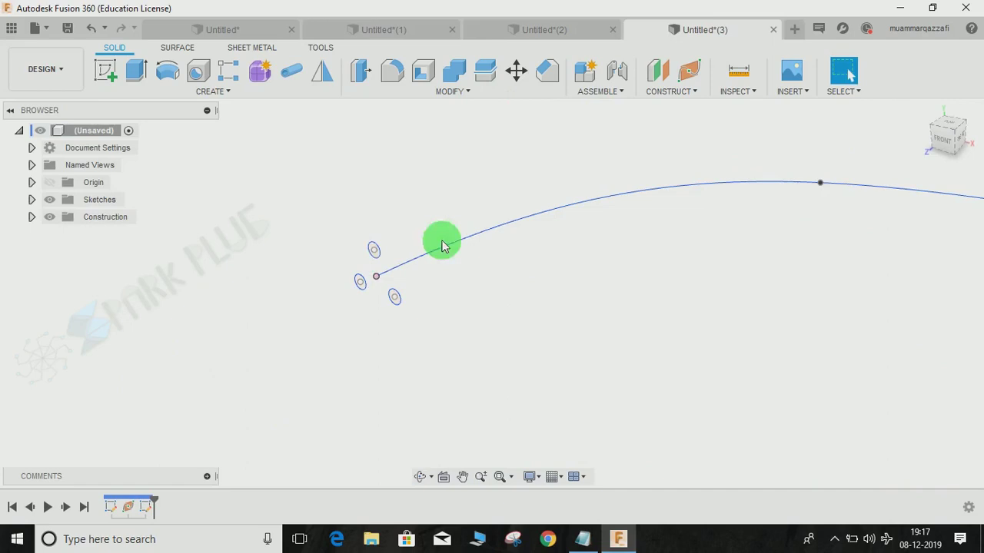
shift+middle_drag(462, 239, 504, 239)
click(209, 91)
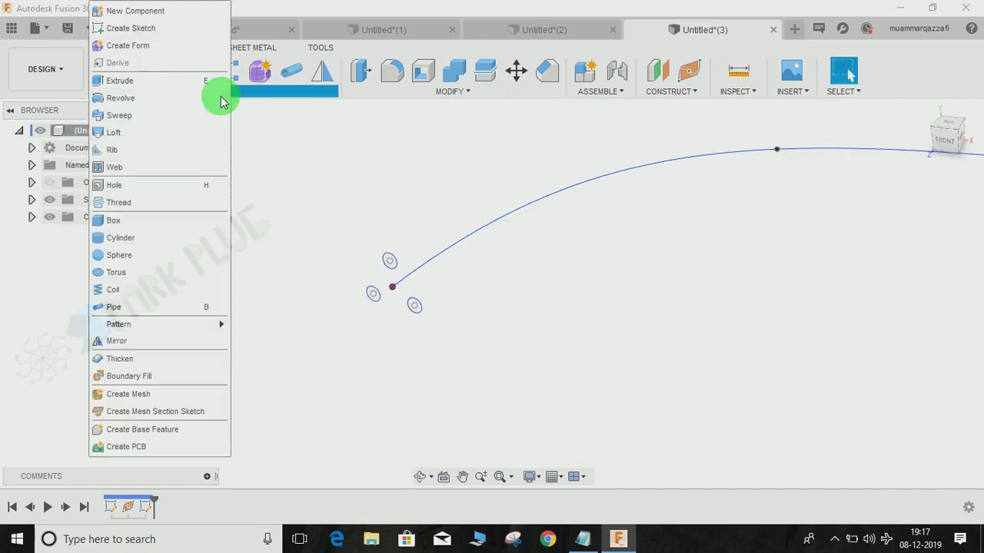
click(148, 117)
shift+middle_drag(342, 259, 355, 280)
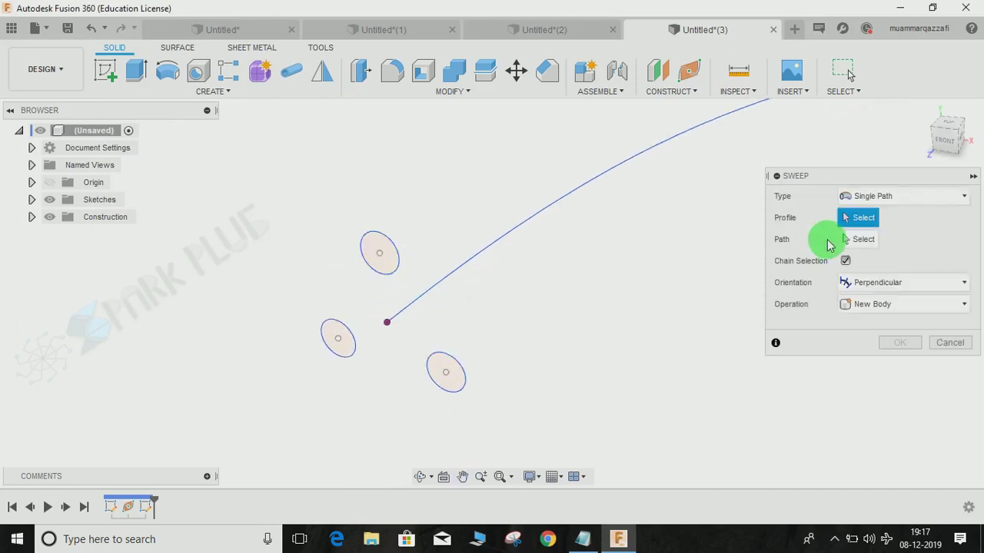
click(388, 271)
click(450, 378)
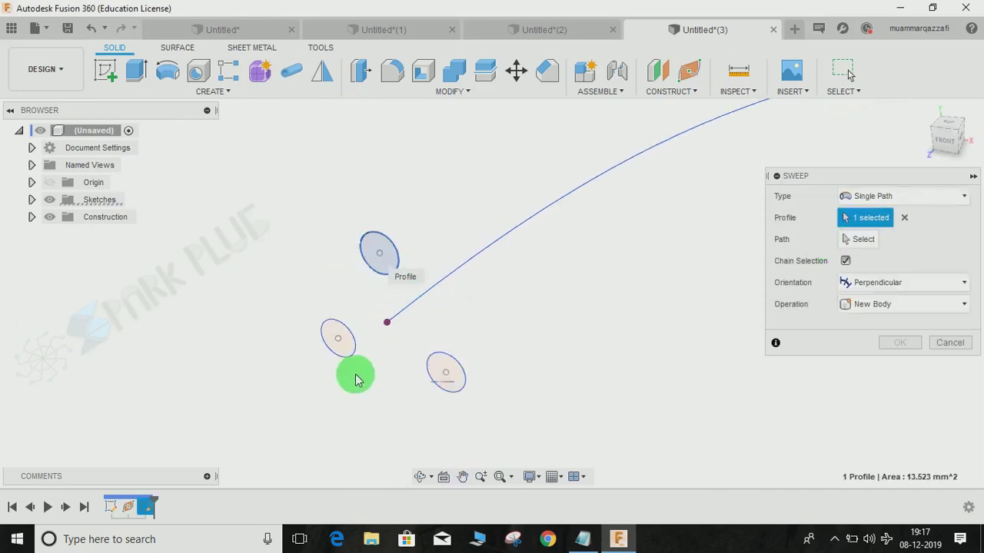
click(335, 345)
Sweep the three circles along the full spline as new bodies with Perpendicular orientation and no twist.
click(857, 239)
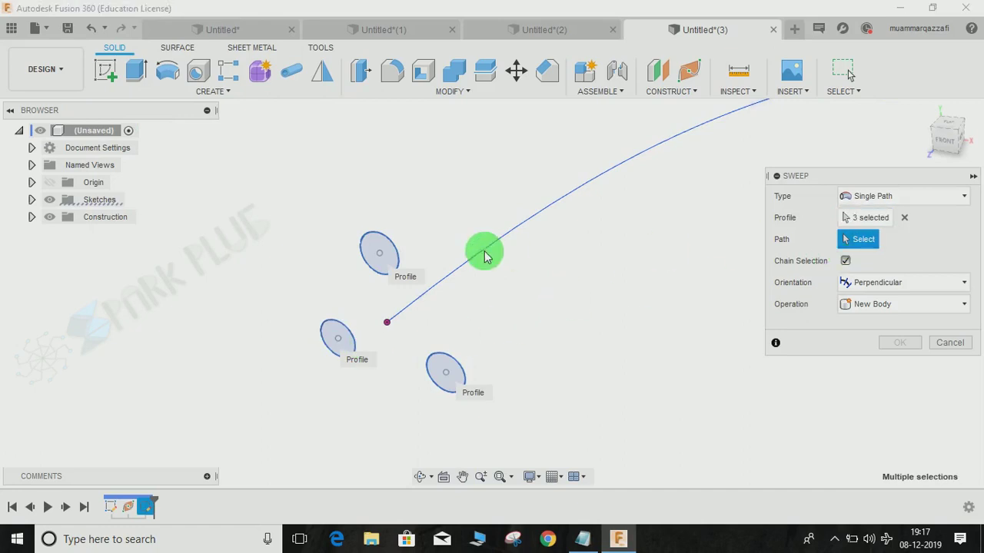
scroll(590, 316, down, 6)
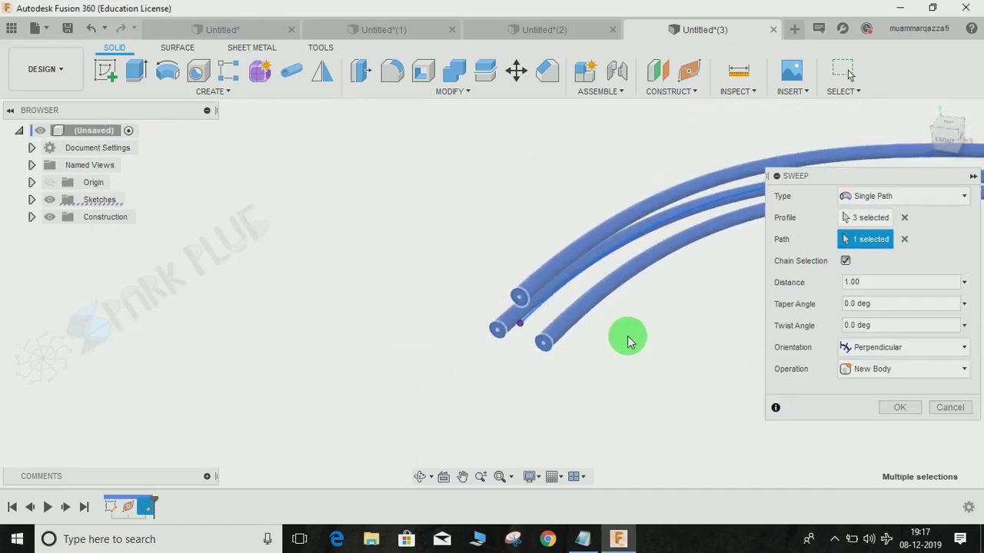
middle_drag(563, 371, 179, 351)
click(900, 407)
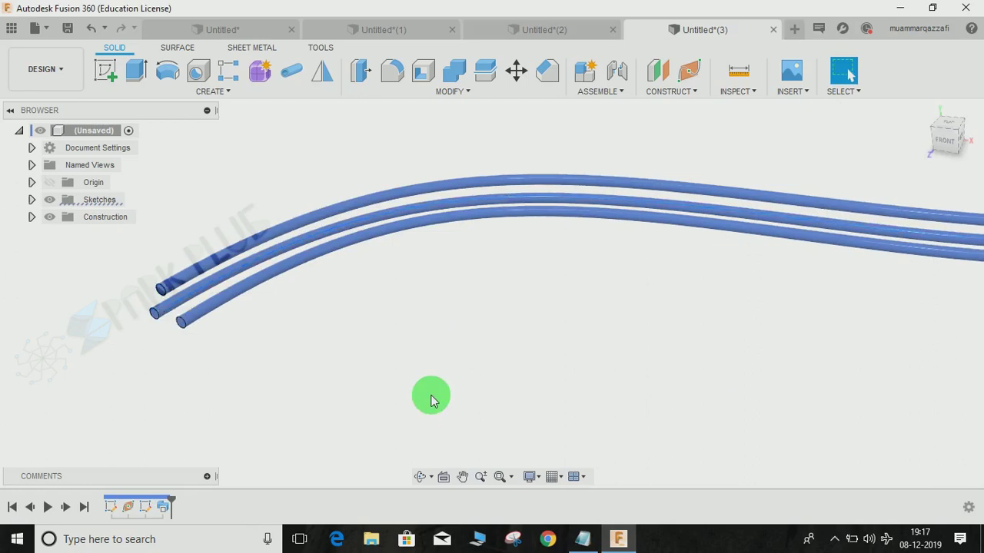
Reopen the sweep feature for editing and set its twist angle to 400 degrees.
shift+middle_drag(432, 395, 604, 238)
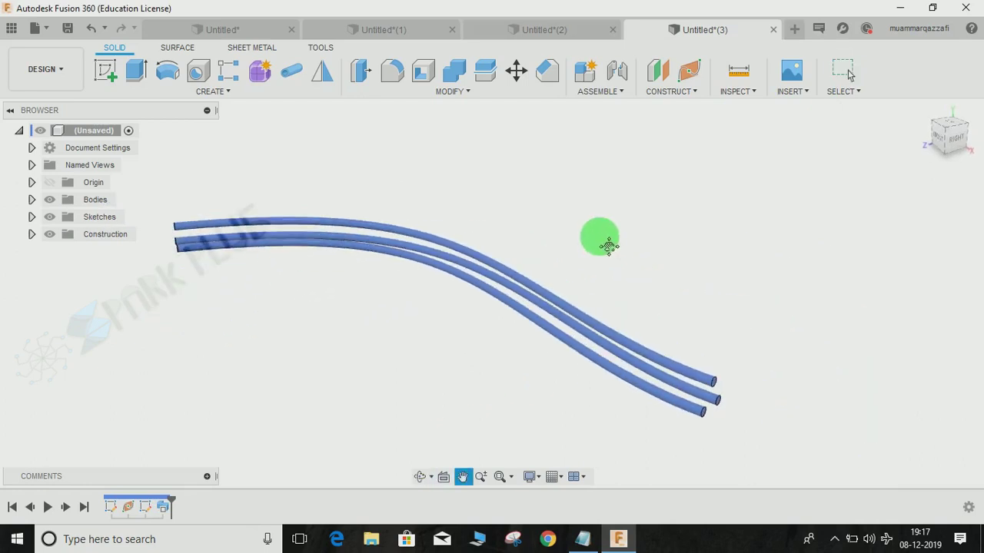
shift+middle_drag(514, 348, 385, 425)
double_click(164, 507)
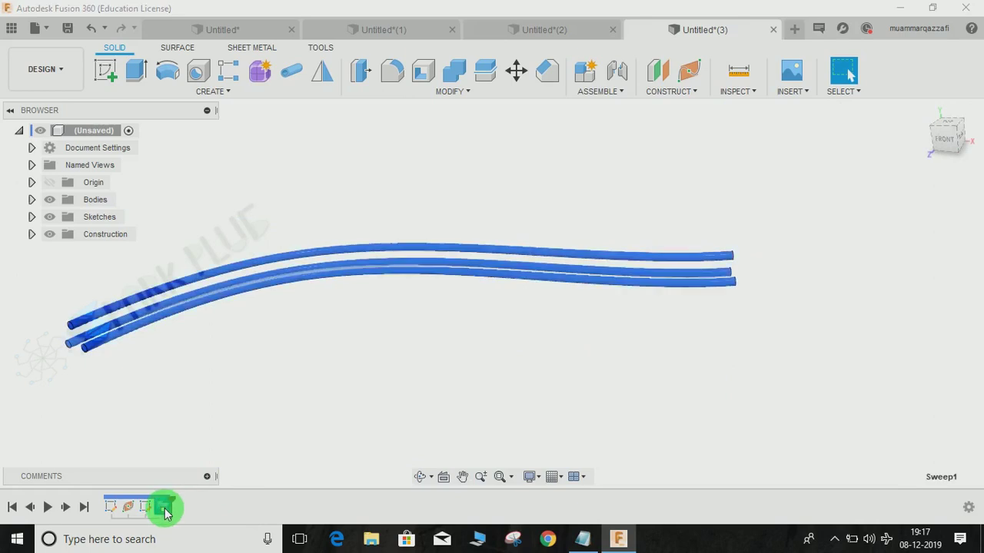
middle_drag(281, 428, 535, 373)
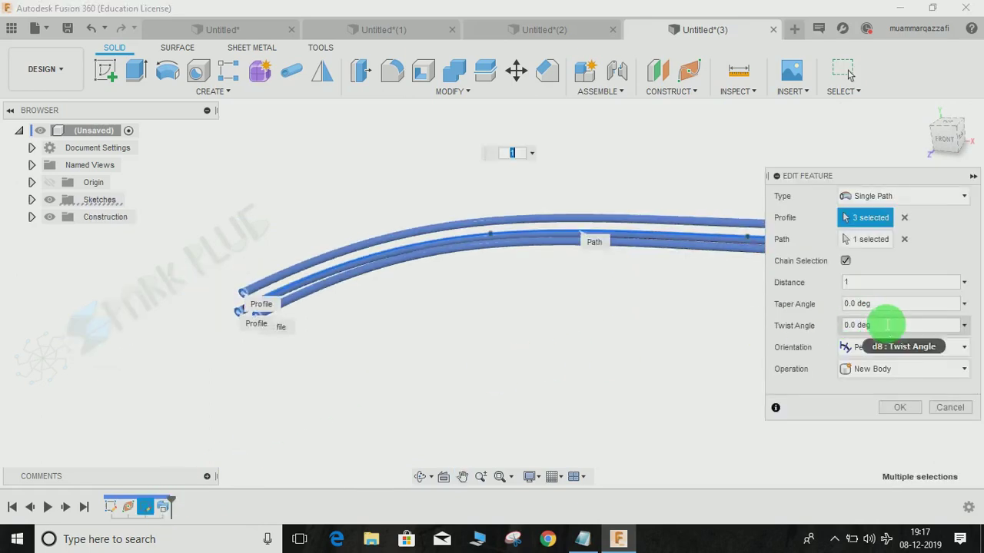
drag(884, 325, 812, 346)
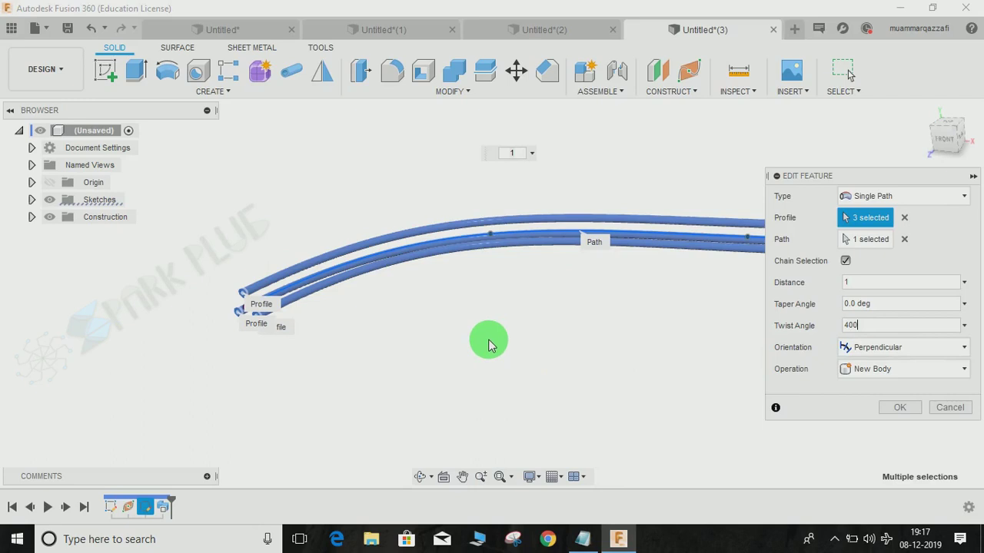
mouse_move(487, 341)
shift+middle_down()
mouse_move(533, 336)
mouse_move(502, 351)
mouse_move(479, 341)
mouse_move(505, 334)
shift+middle_up()
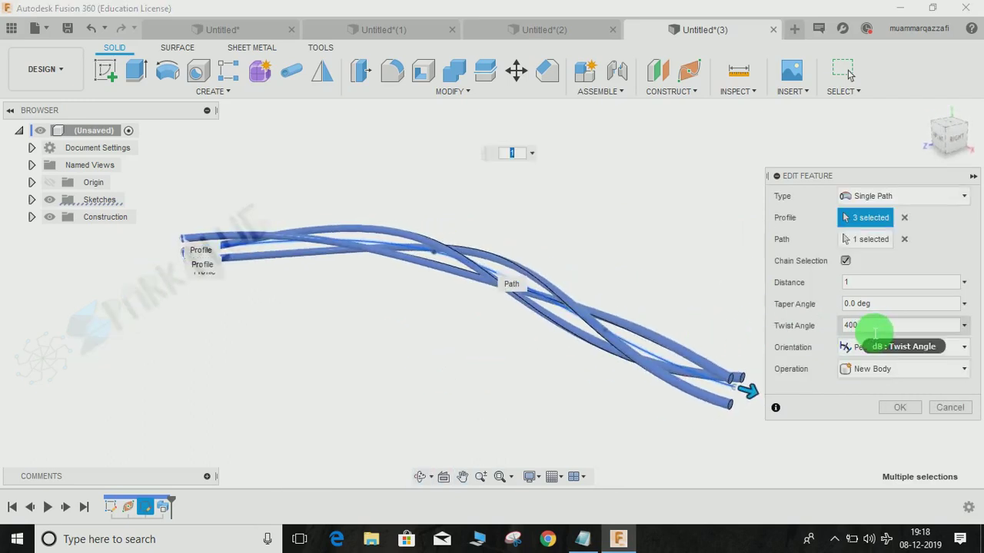
Set the sweep's twist angle to 5000 degrees, keep the operation as New Body and apply the edit.
click(877, 326)
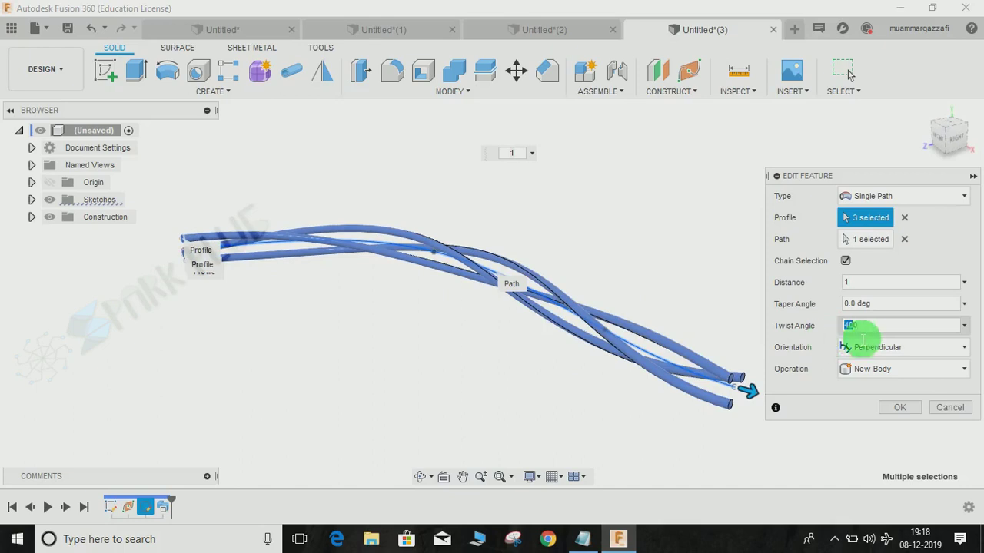
text(5)
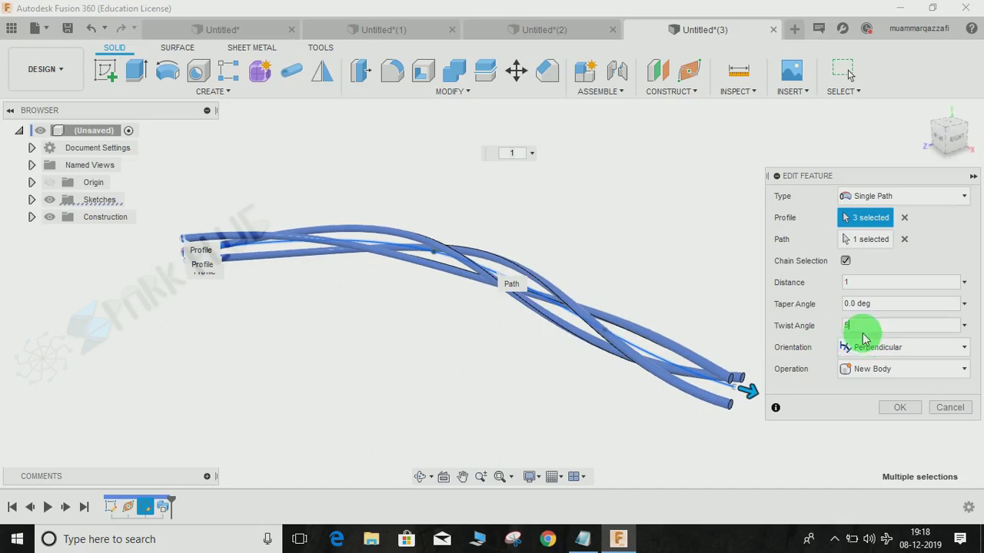
text(00)
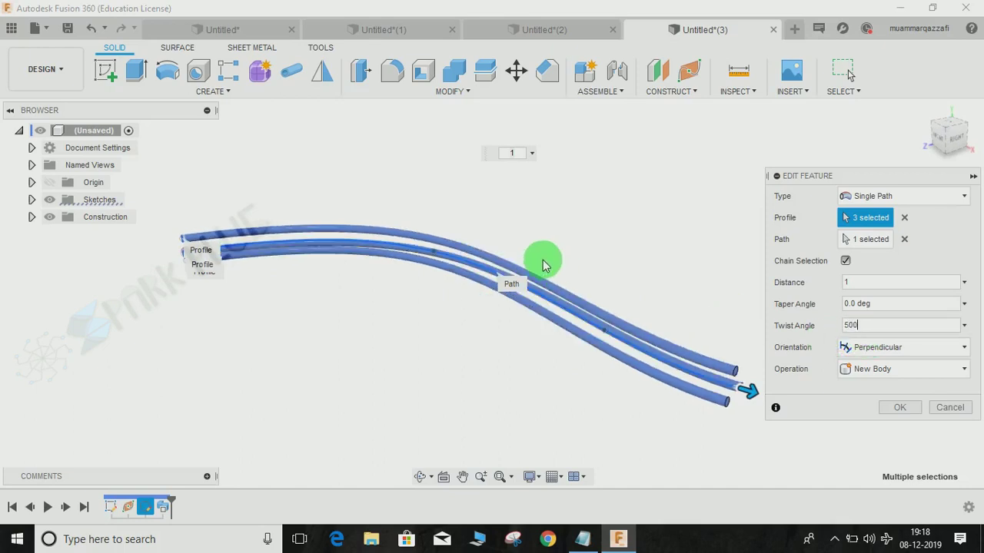
text(0)
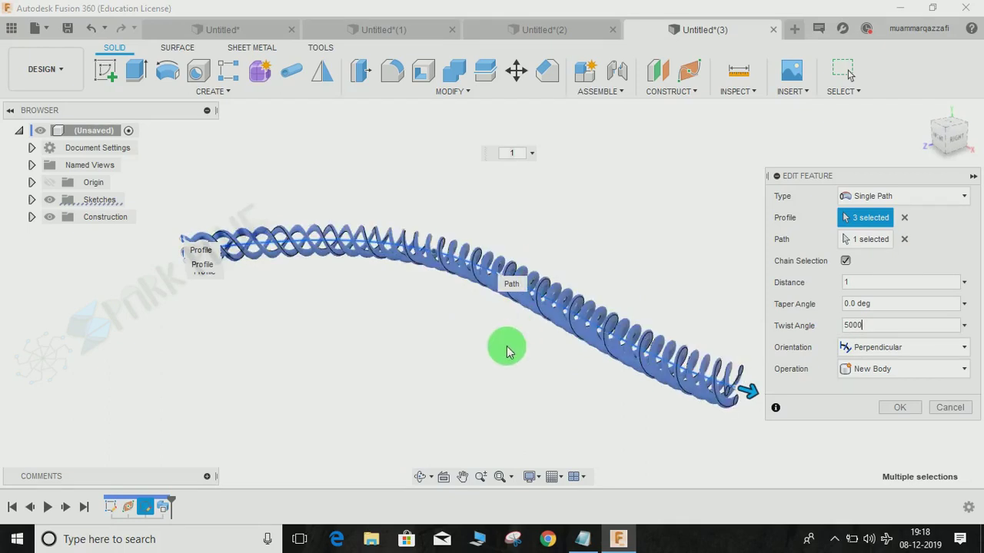
shift+middle_drag(506, 351, 518, 378)
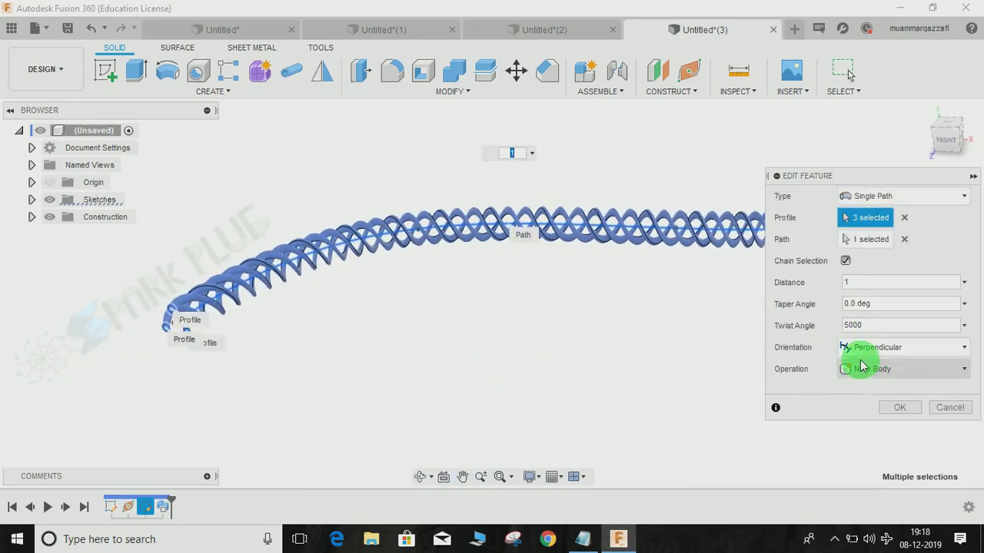
click(884, 374)
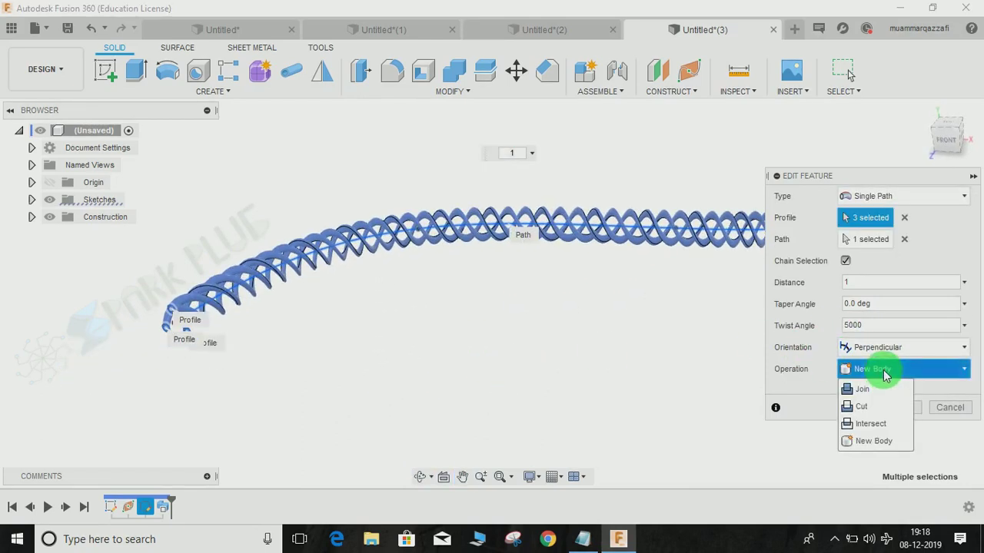
click(882, 376)
click(900, 410)
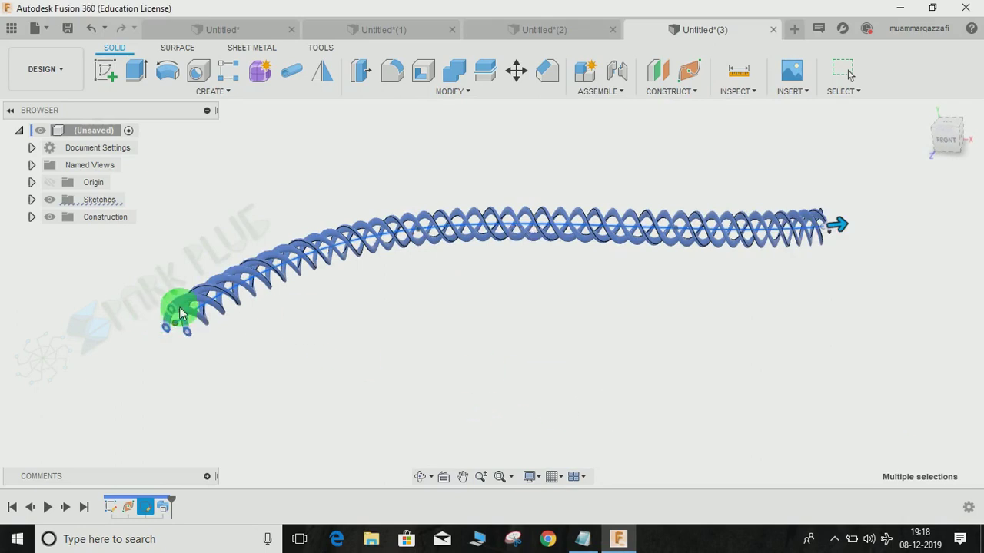
Examine the twisted strands at the rope's starting end and highlight each of the three bodies in turn.
scroll(170, 318, up, 3)
middle_drag(170, 318, 294, 324)
scroll(289, 323, up, 3)
scroll(290, 323, up, 1)
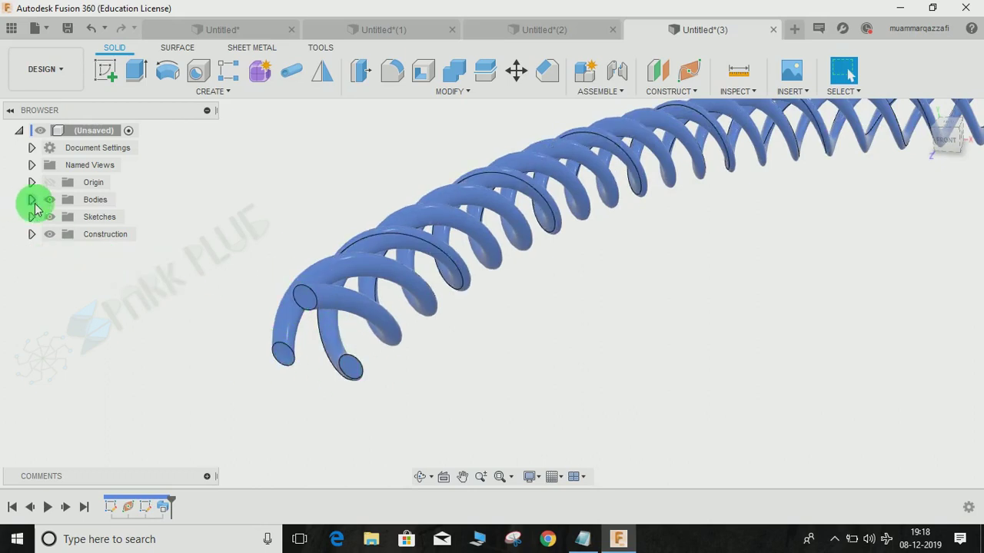
shift+middle_drag(35, 207, 117, 246)
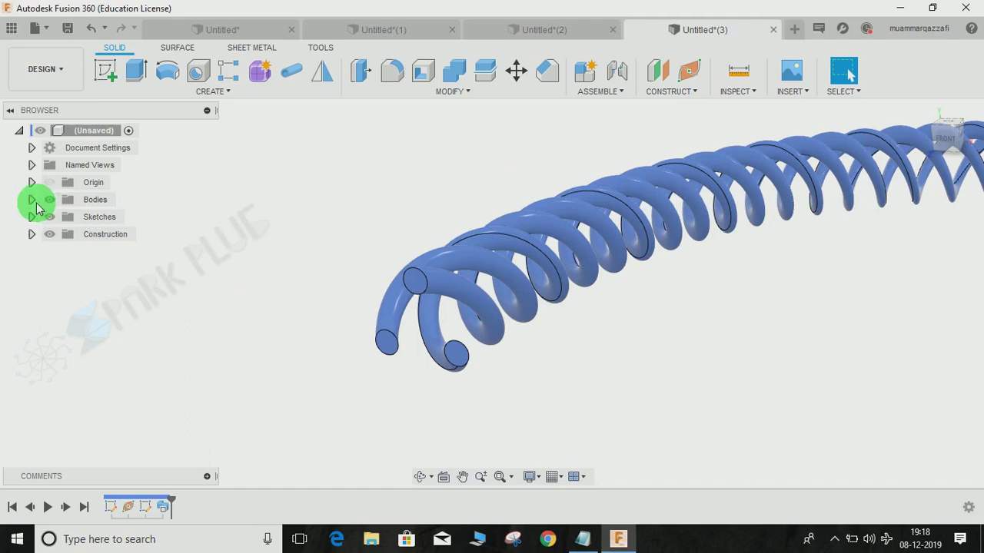
click(32, 200)
shift+middle_drag(541, 298, 492, 330)
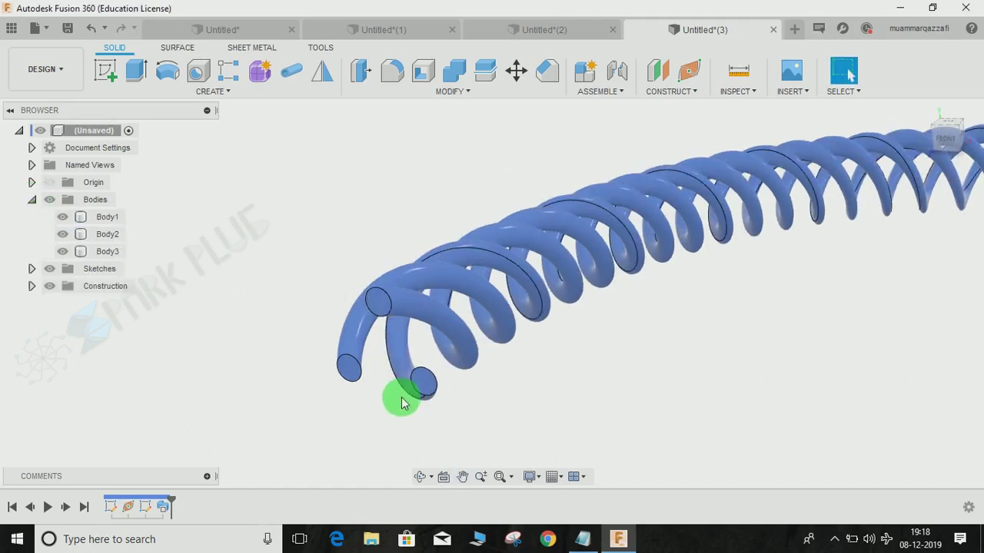
click(106, 220)
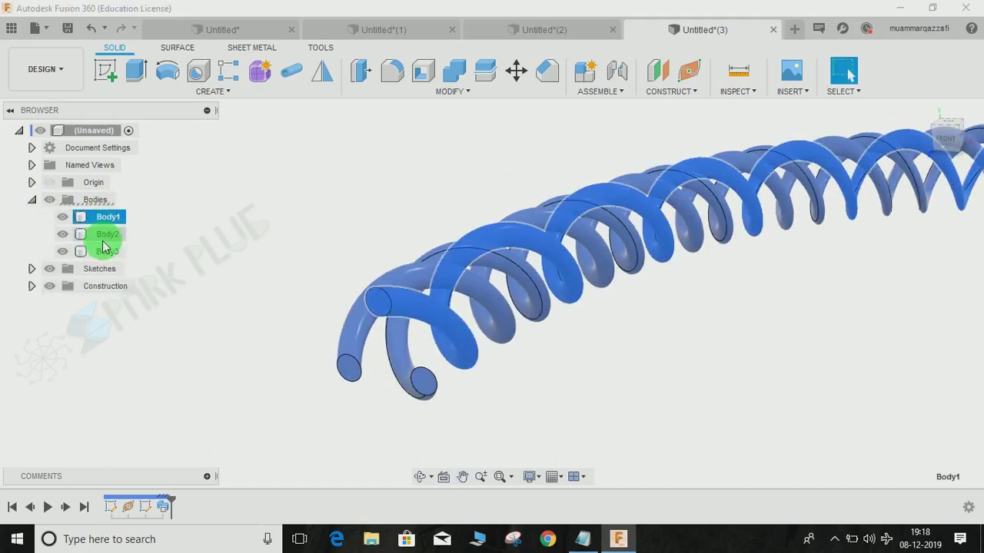
click(106, 234)
click(108, 251)
Create components from all the bodies in the Bodies folder.
click(87, 200)
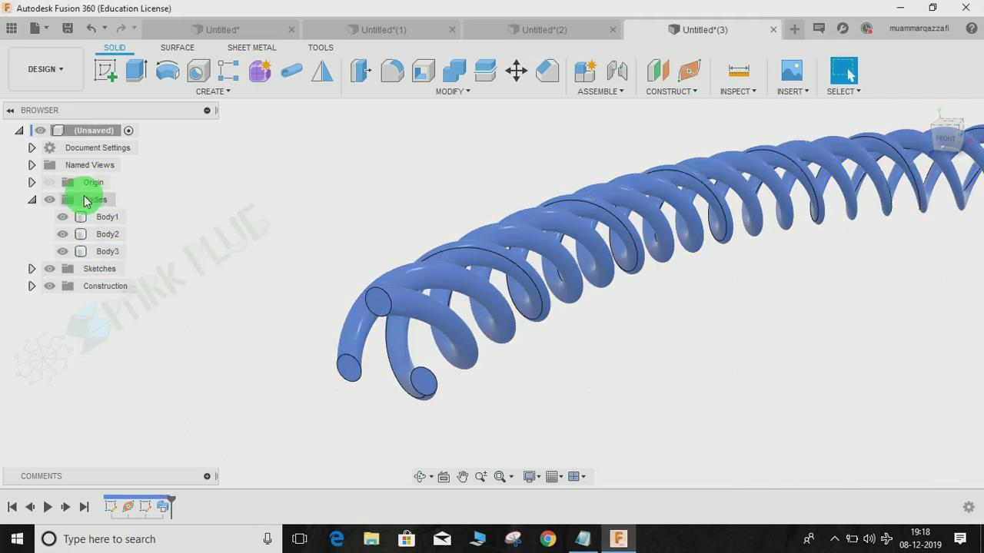
right_click(97, 203)
click(154, 212)
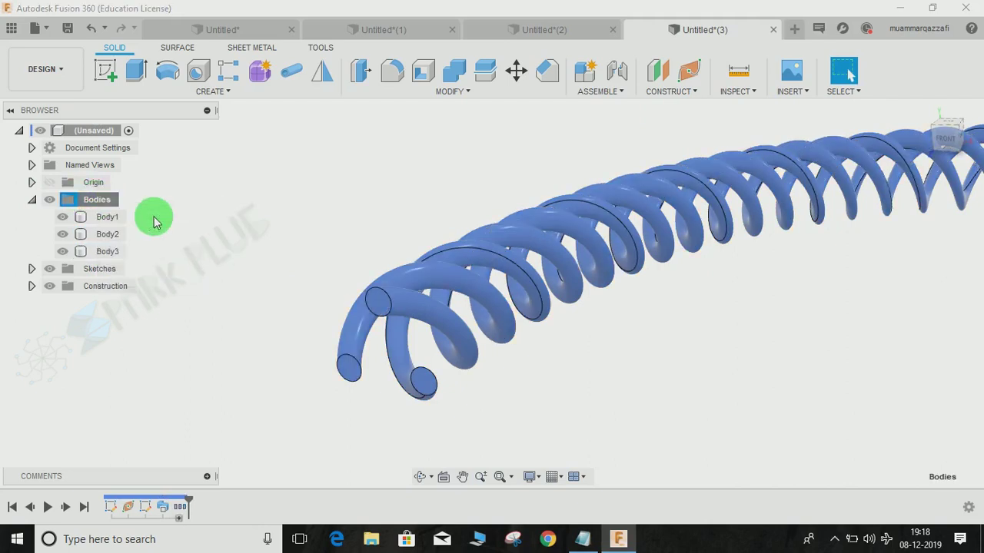
Toggle component color cycling off and on, and examine the three strand components along the rope and at its starting end.
scroll(376, 300, down, 3)
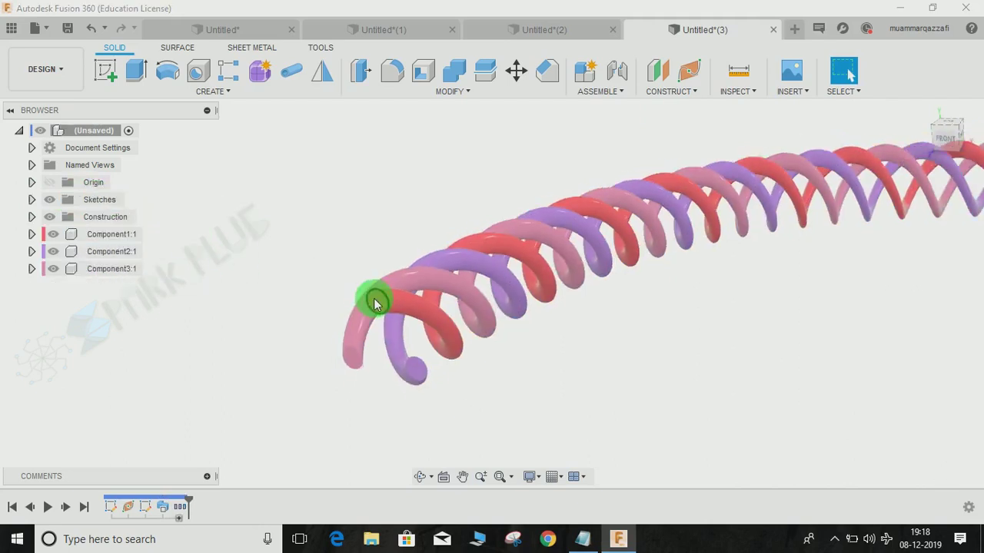
shift+middle_drag(568, 360, 448, 381)
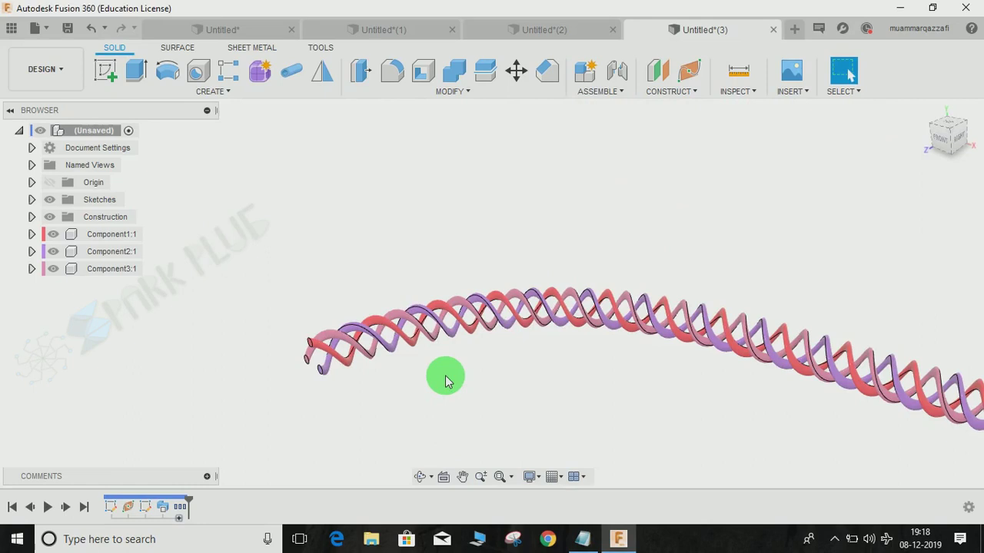
key(shift+n)
key(shift+n)
shift+middle_drag(445, 377, 351, 346)
shift+middle_drag(459, 407, 492, 297)
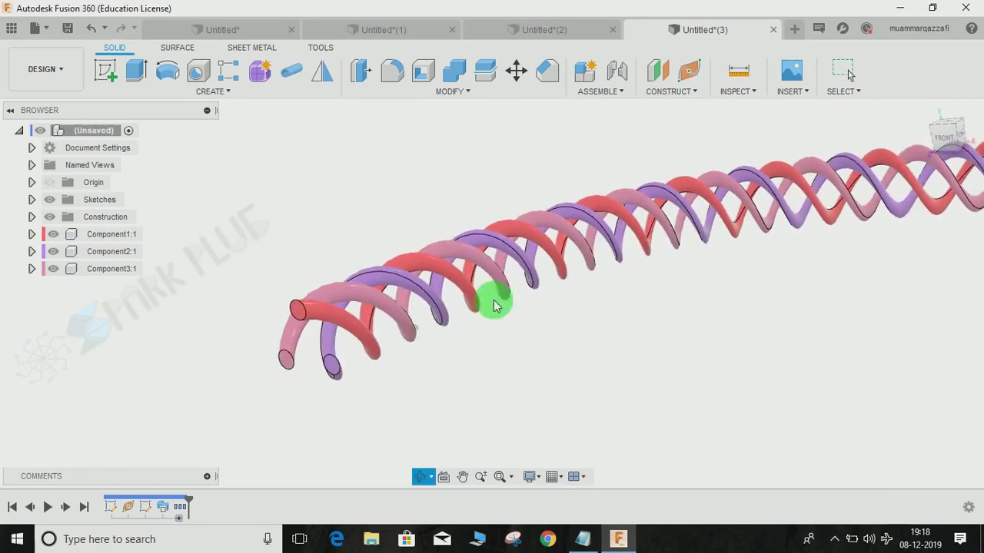
View the twisted hexagonal sweep in the first open design, and examine the nine-strand rope in the Untitled(1) design.
click(230, 30)
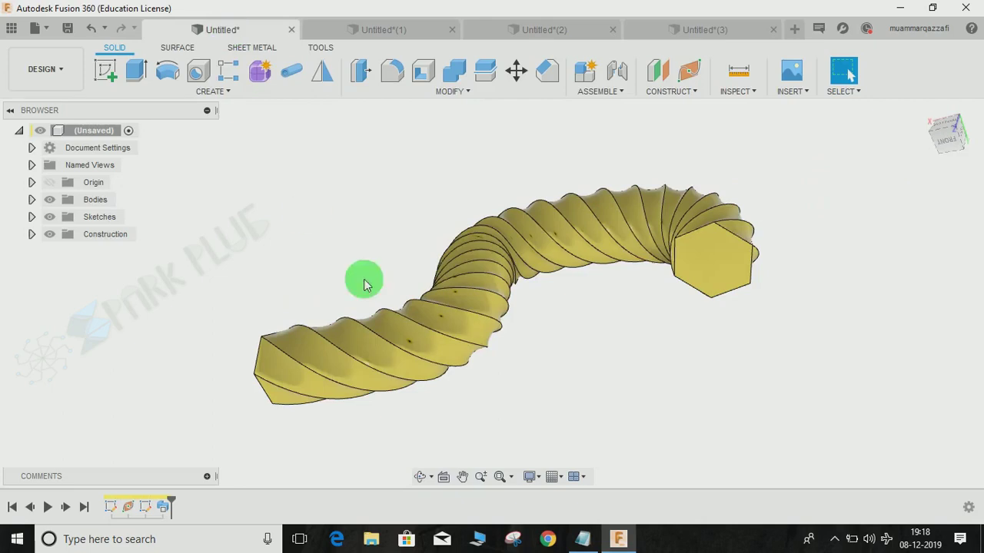
click(378, 31)
scroll(269, 351, up, 1)
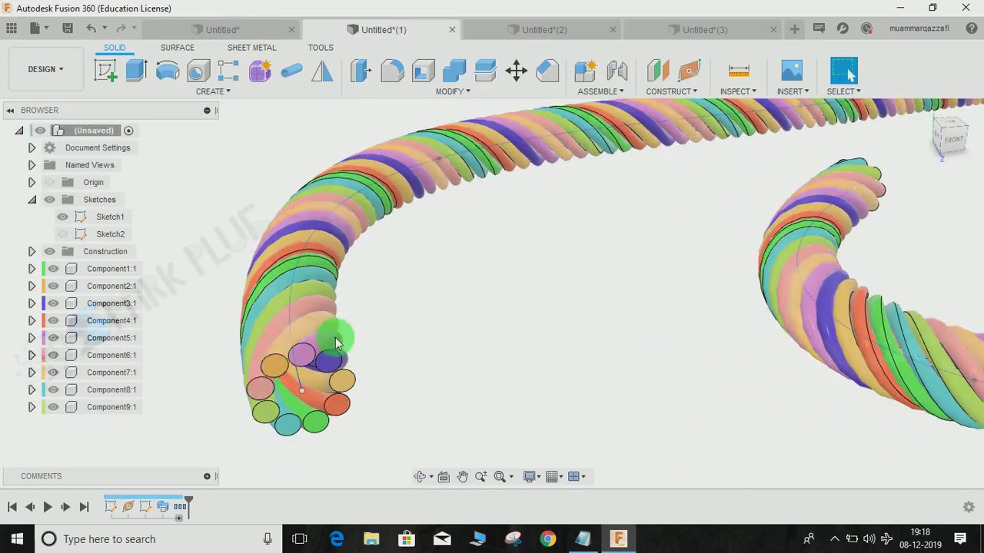
scroll(220, 407, down, 2)
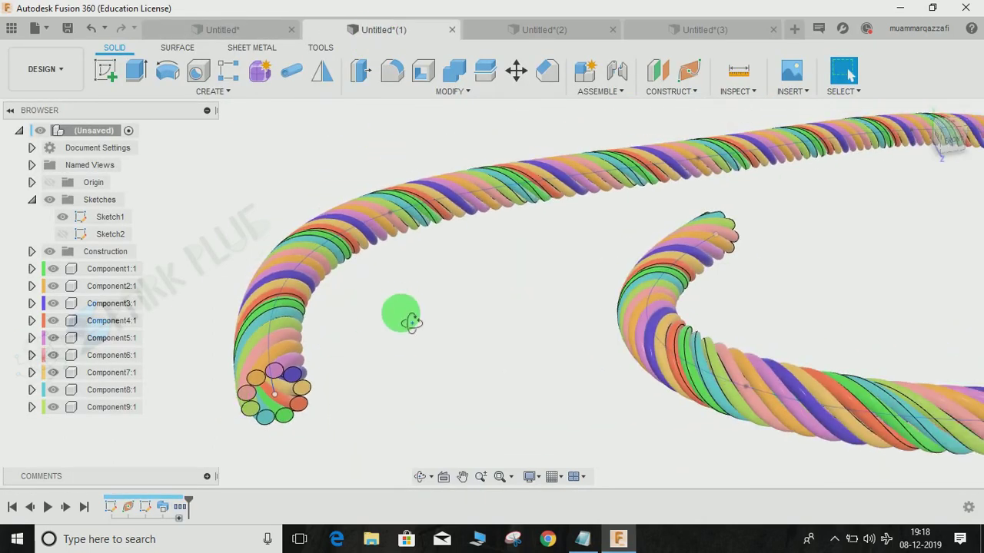